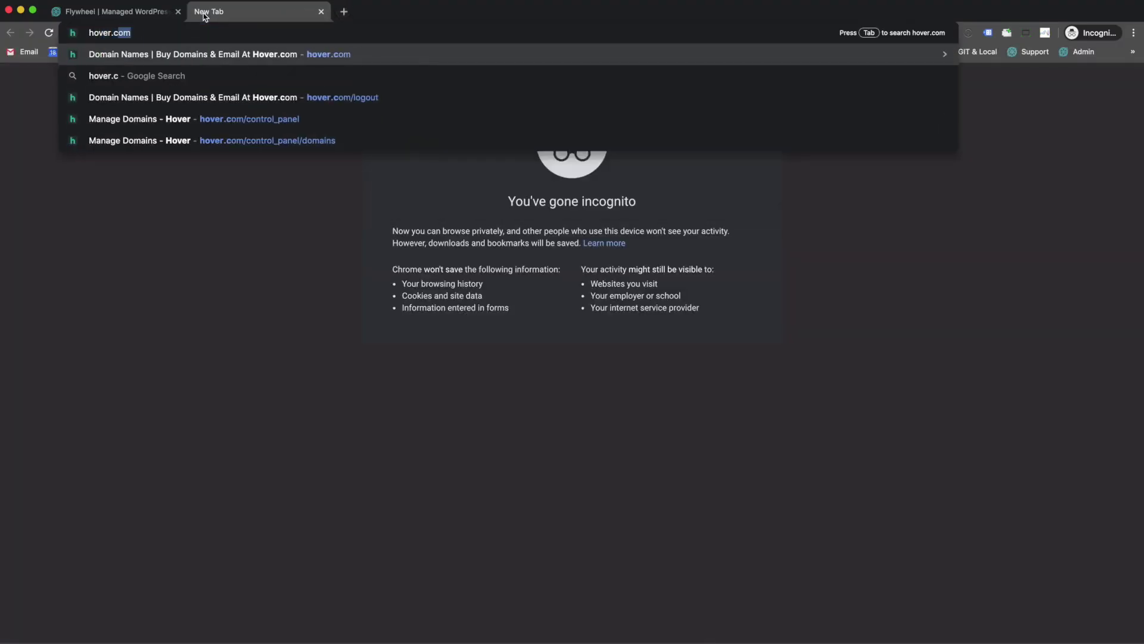
Step: Load hover.com in a new Chrome tab
key("Return")
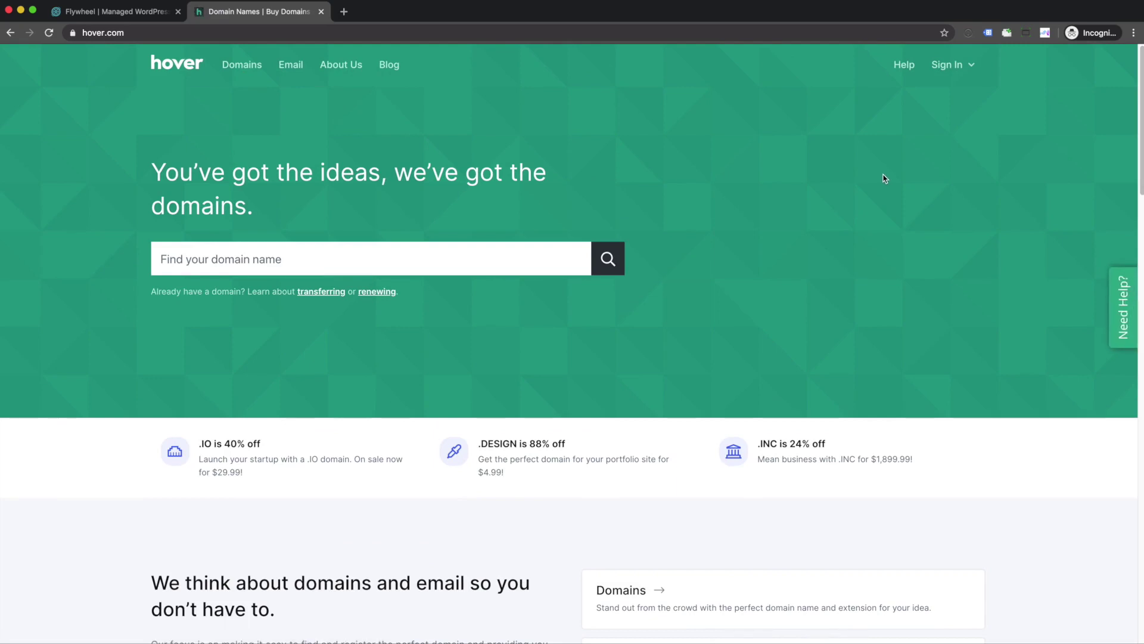
Step: Sign in to the Hover control panel with the saved username and account password
left_click(952, 72)
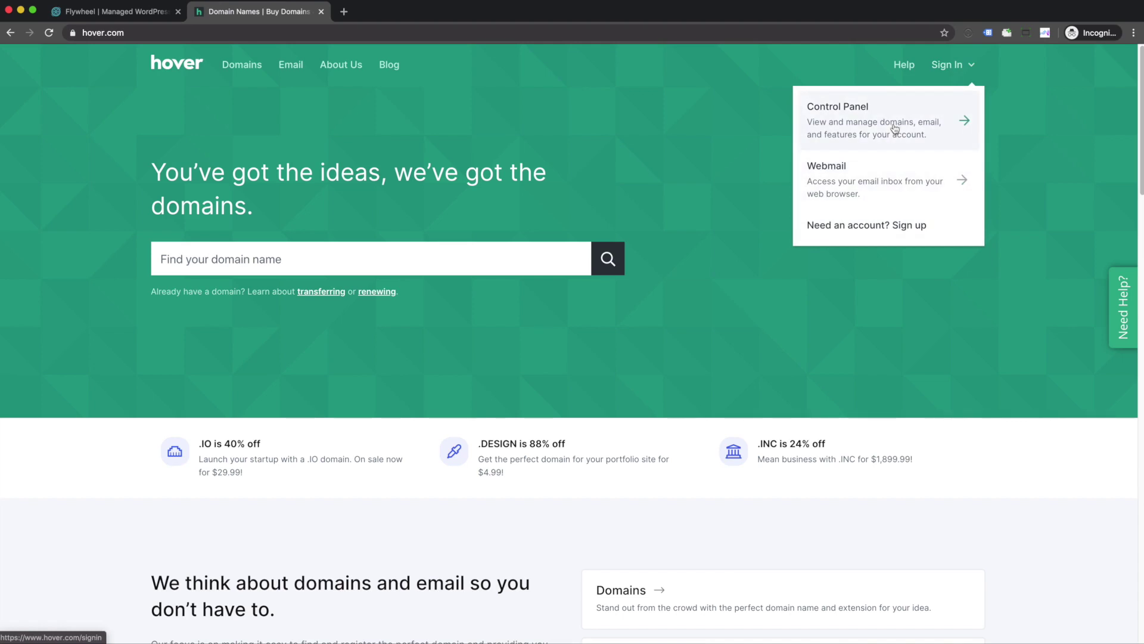
left_click(884, 124)
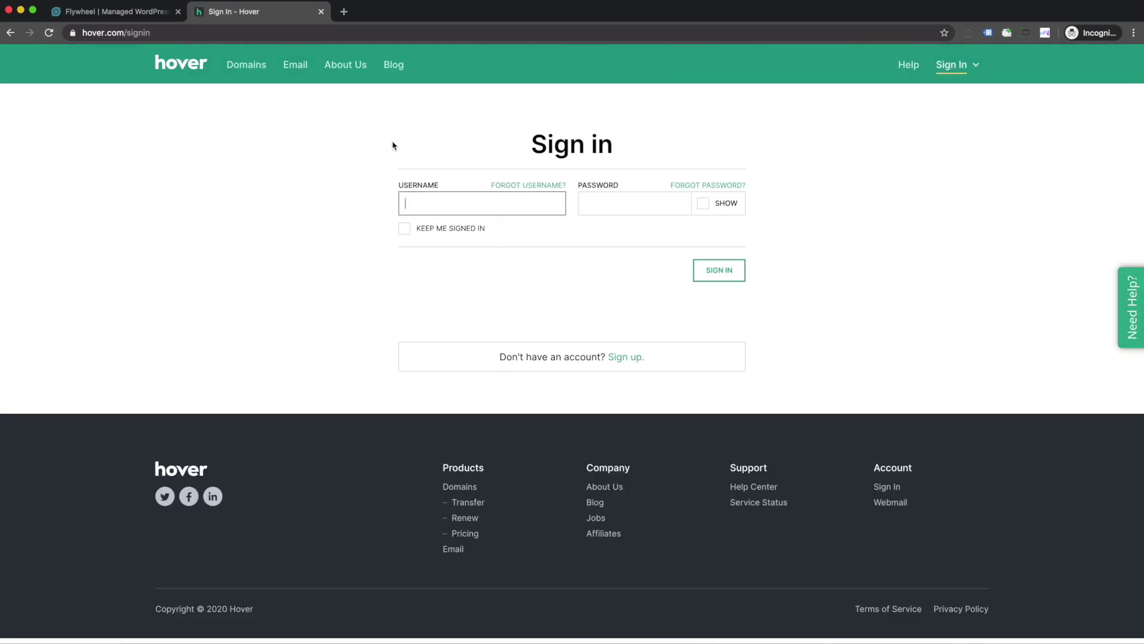
type("fores")
key("Down")
key("Return")
key("Tab")
type("••")
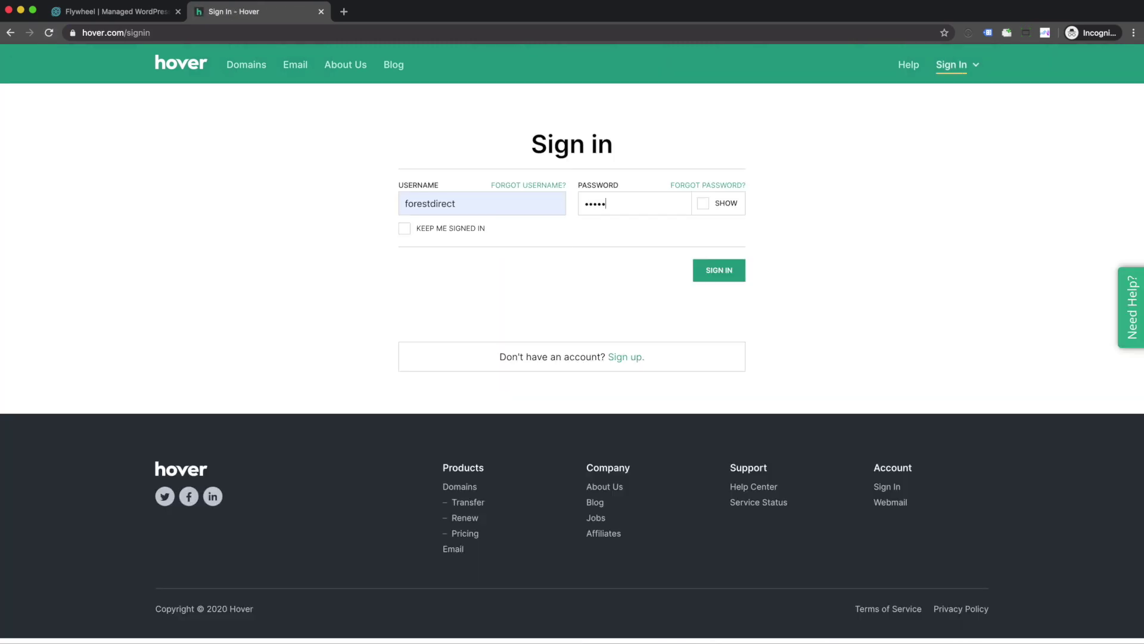
key("Return")
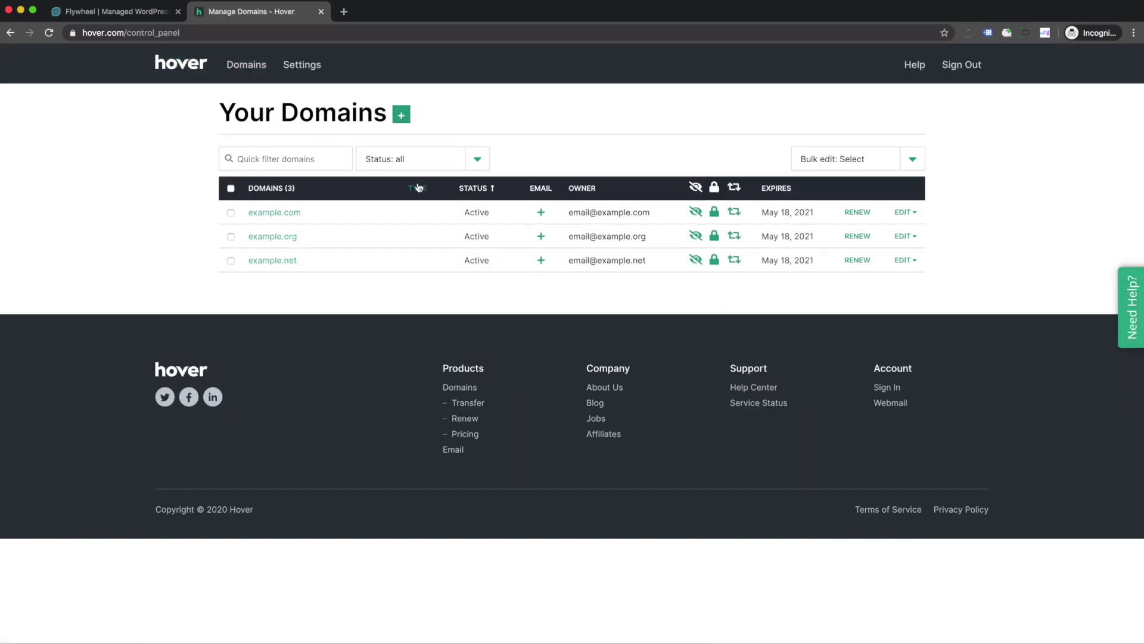
Step: Search Hover for forestdirect domain names and review the results
left_click(402, 117)
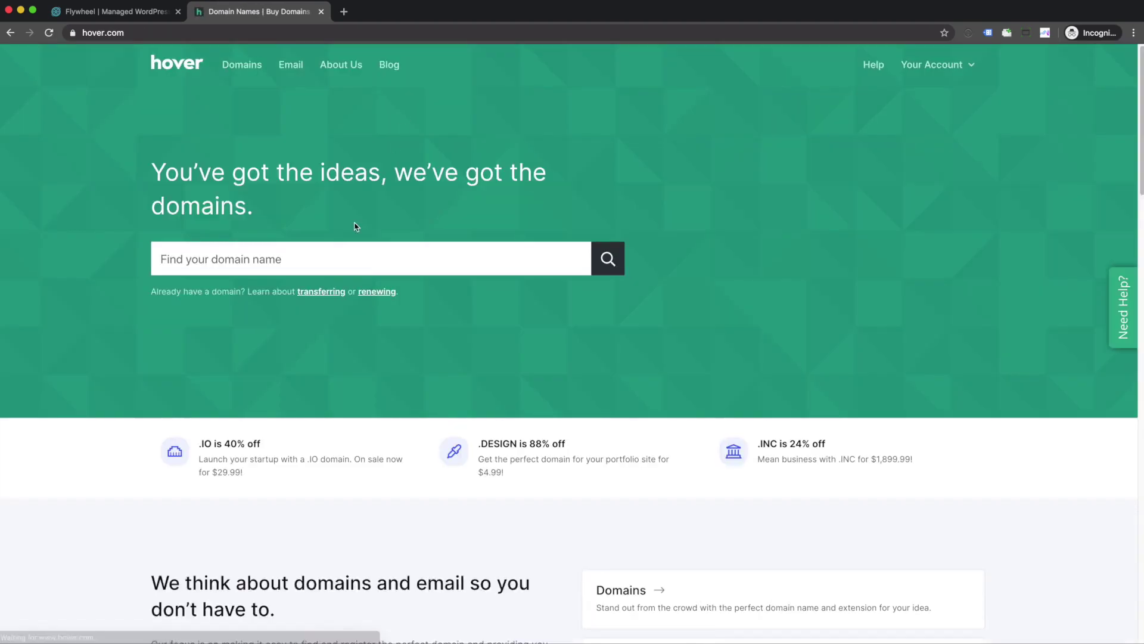
left_click(325, 262)
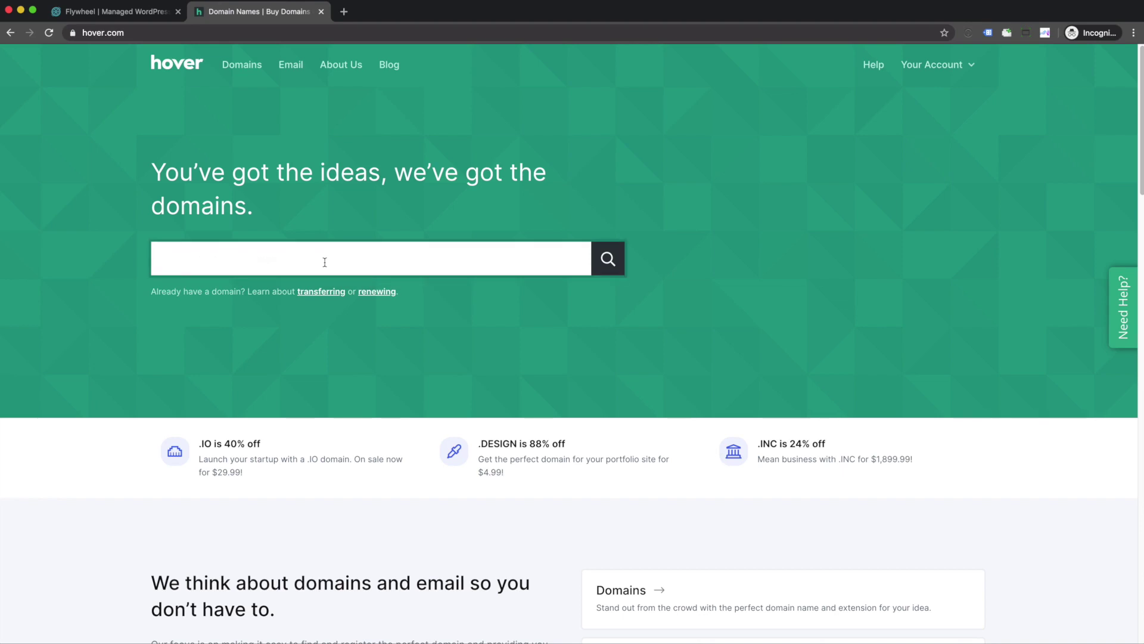
type("forestdiree")
left_click(617, 263)
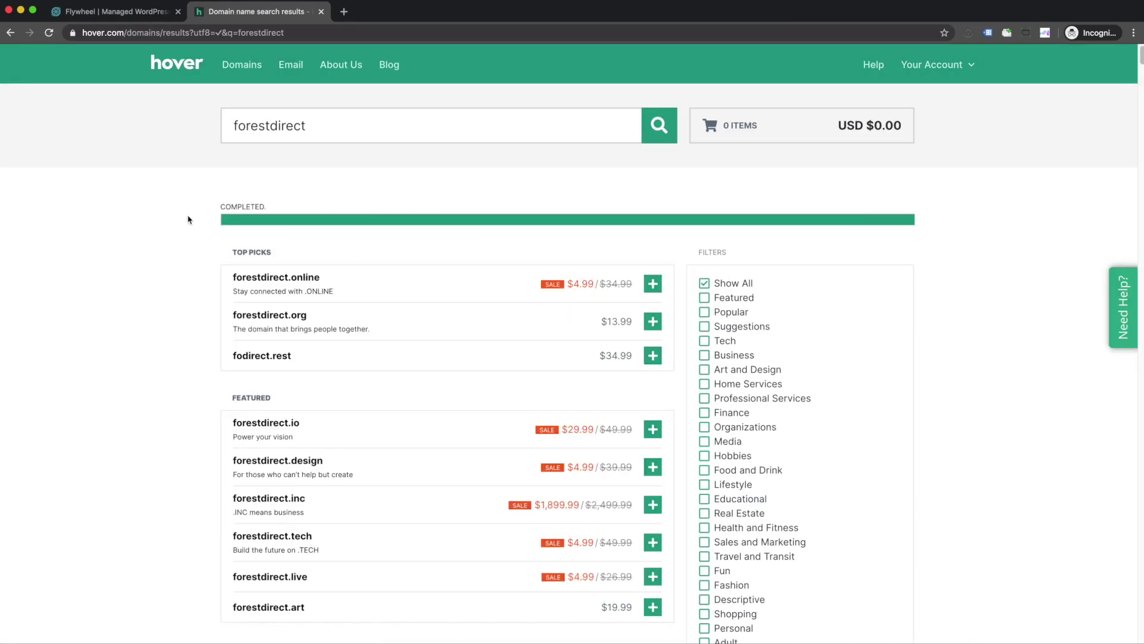
scroll(184, 228, "down", 3)
scroll(183, 227, "up", 3)
scroll(184, 228, "down", 10)
scroll(184, 228, "up", 6)
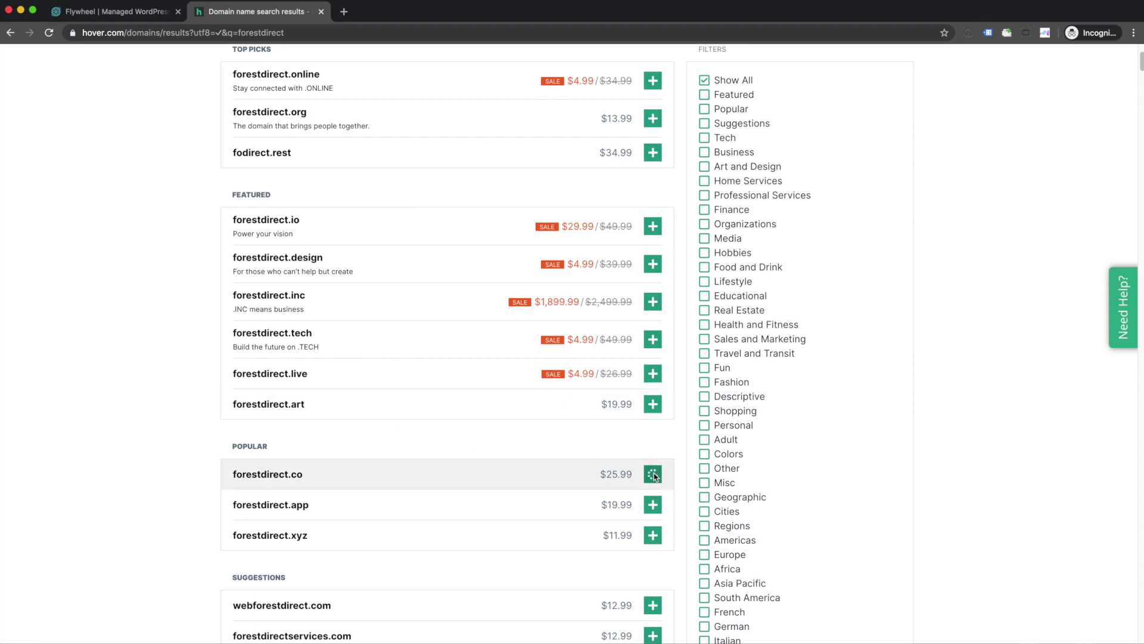
Step: Add forestdirect.co to the Hover cart and check the cart
mouse_move(990, 275)
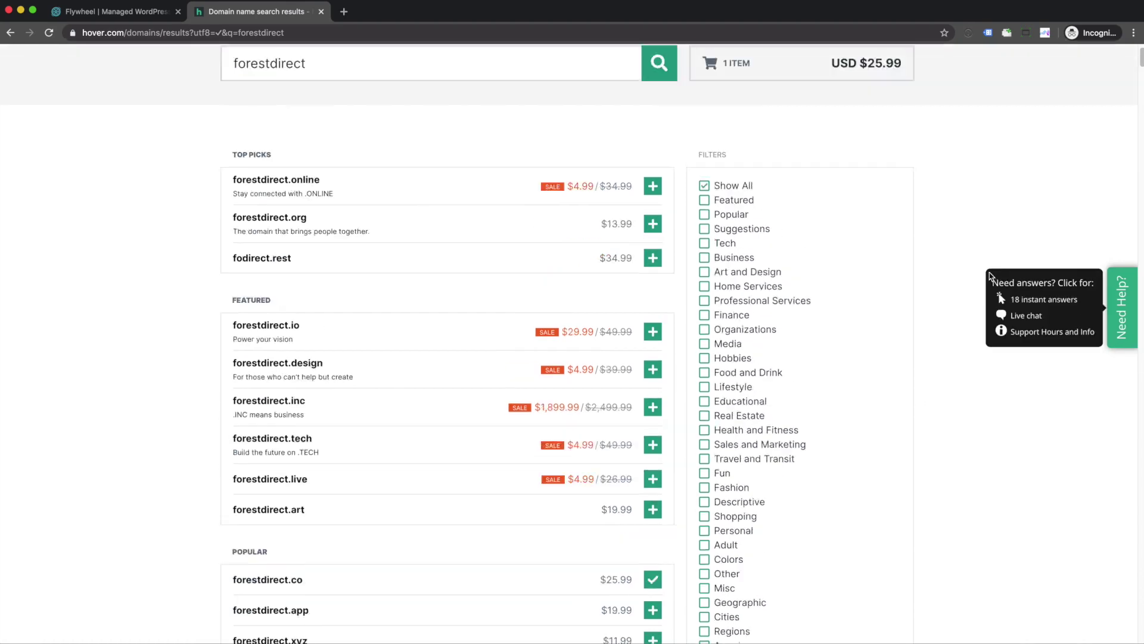
scroll(978, 178, "up", 2)
left_click(957, 64)
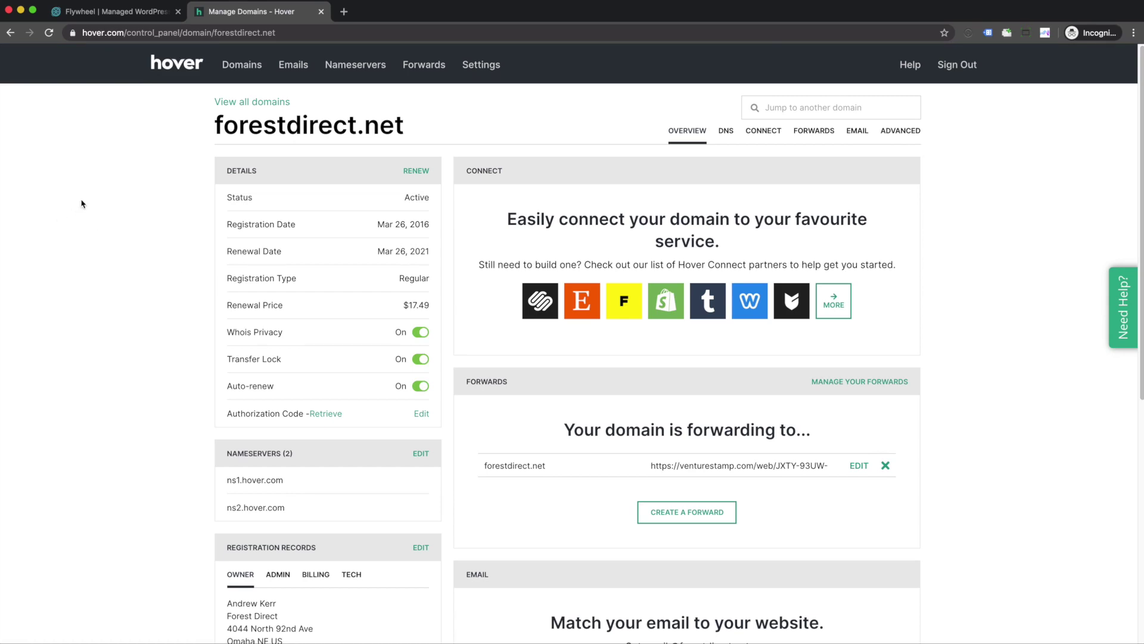
left_click(195, 34)
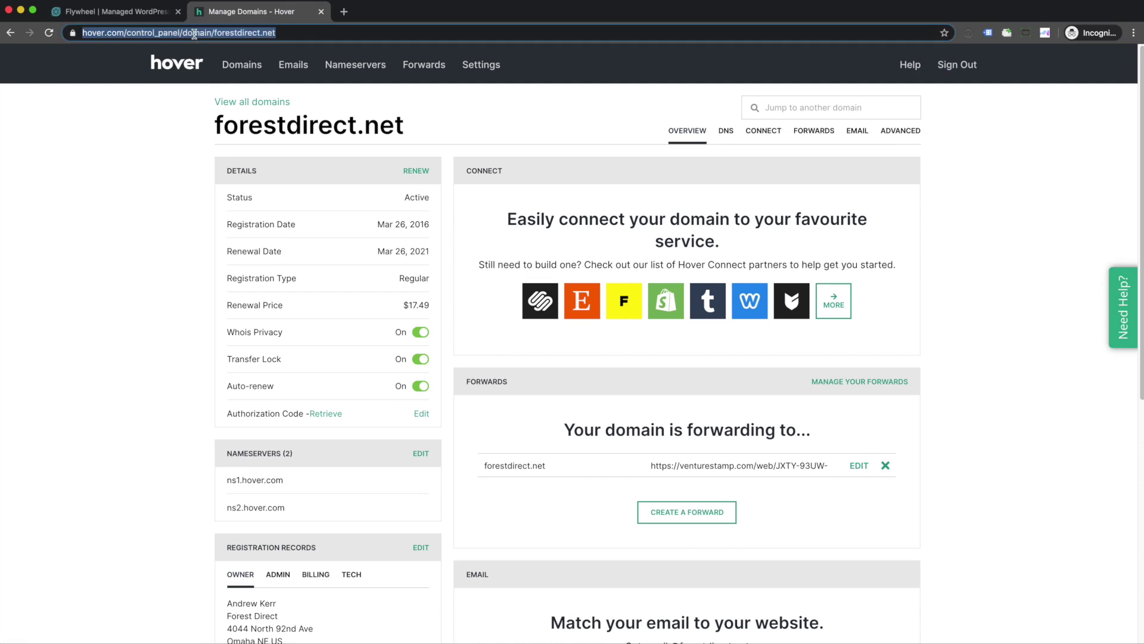
Step: Go to getflywheel.com pricing and start signing up for the Tiny plan
type("getf")
key("Return")
scroll(284, 231, "down", 5)
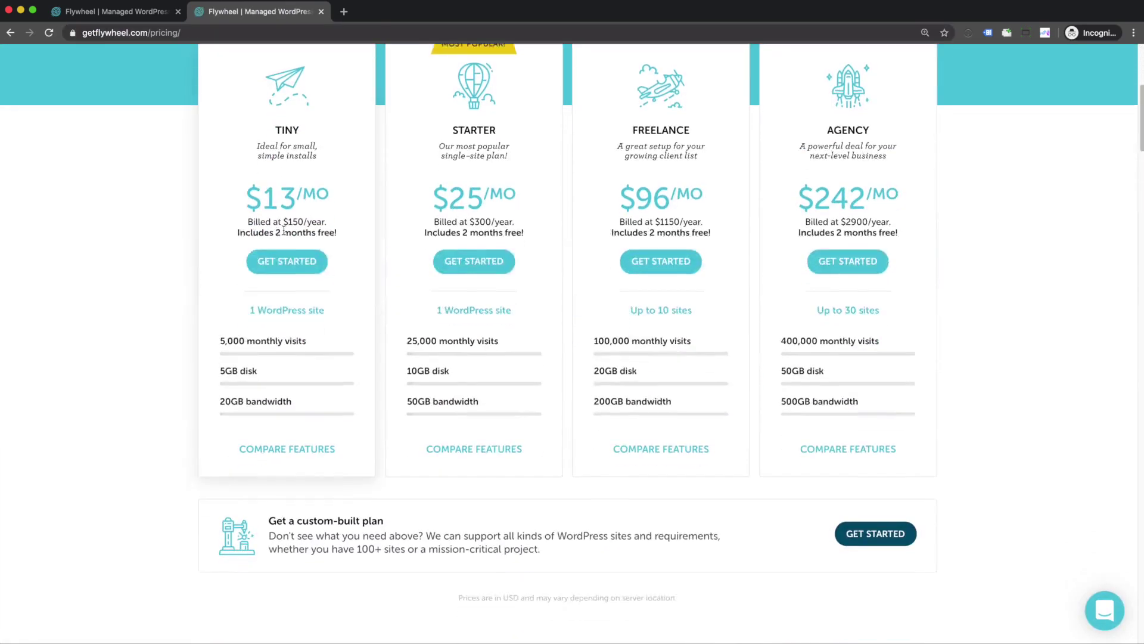
scroll(285, 232, "down", 1)
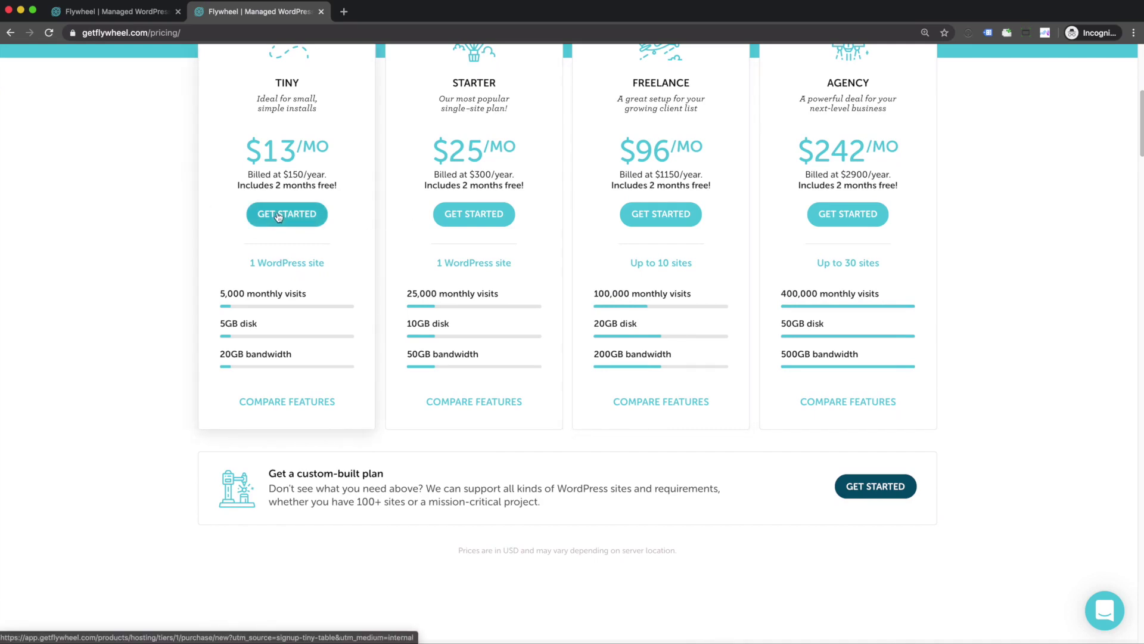
left_click(278, 216)
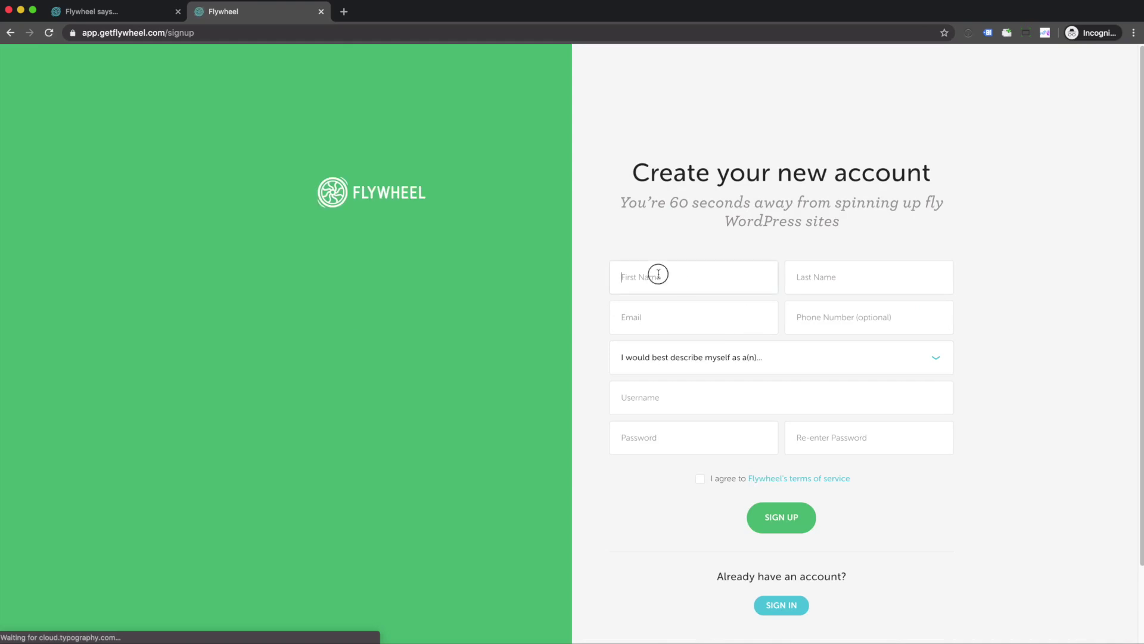
Step: Fill in the sign-up form's first name, last name, e-mail and phone number
left_click(659, 274)
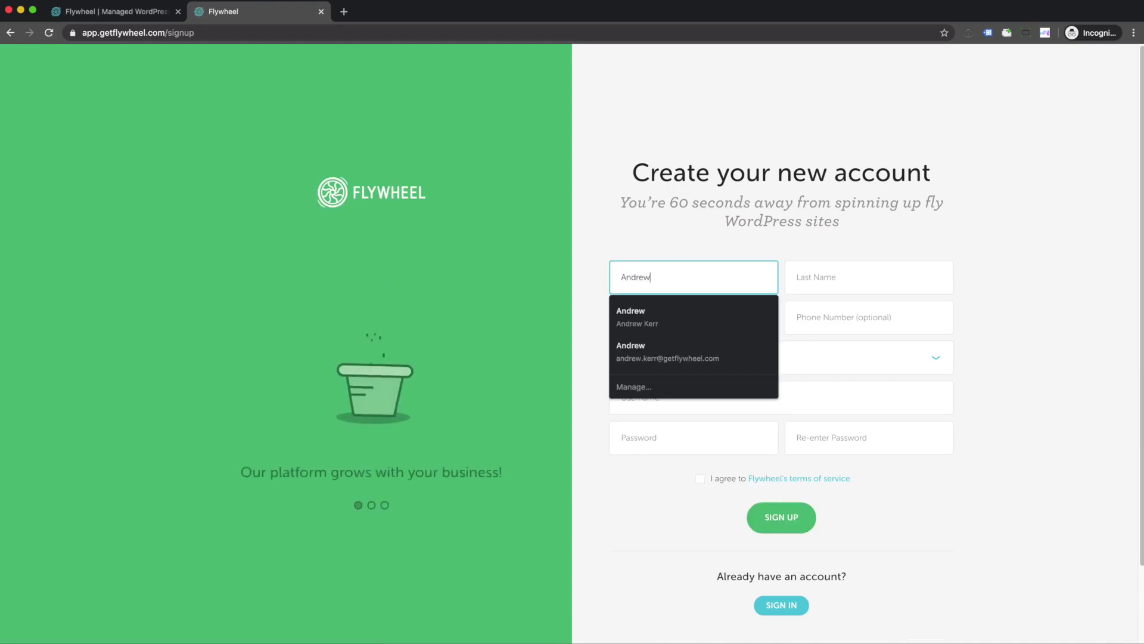
key("Tab")
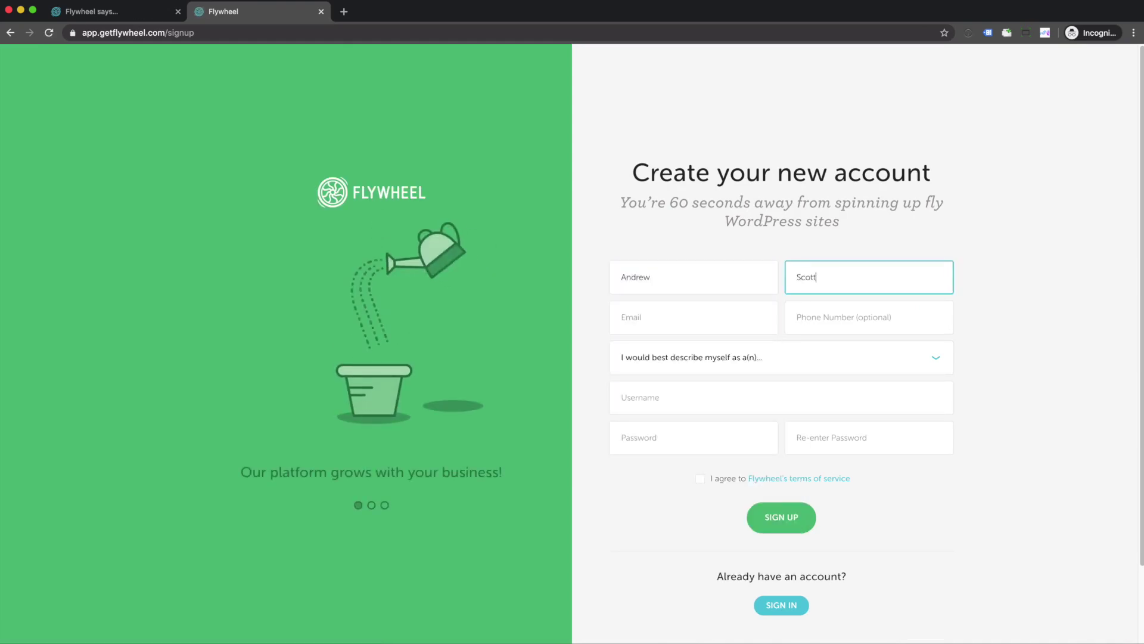
key("Tab")
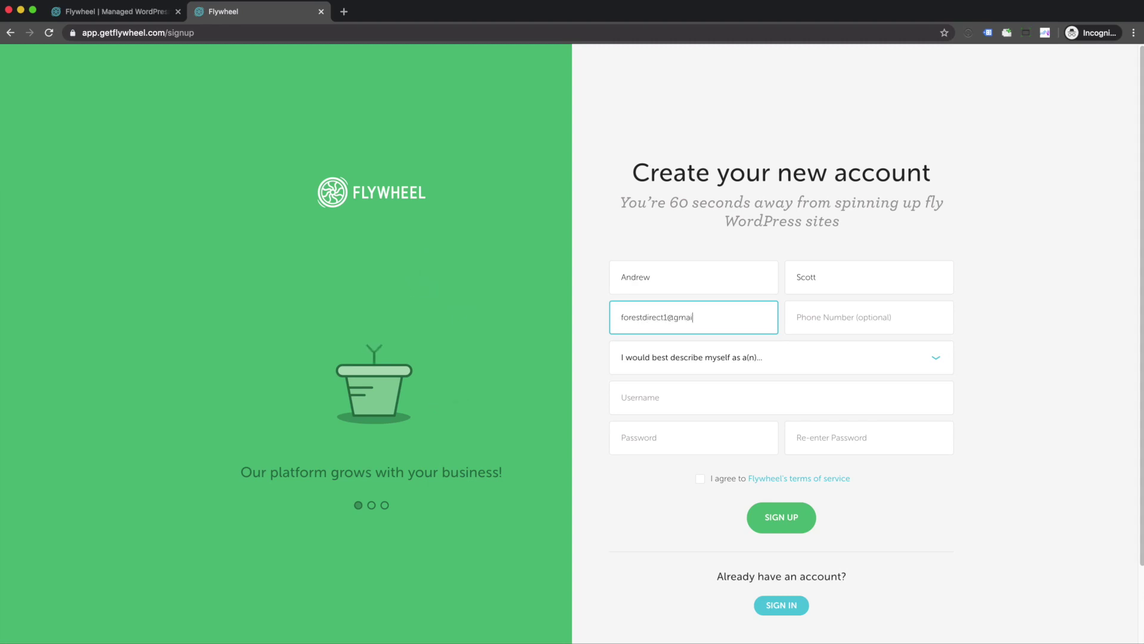
key("Tab")
type("40255")
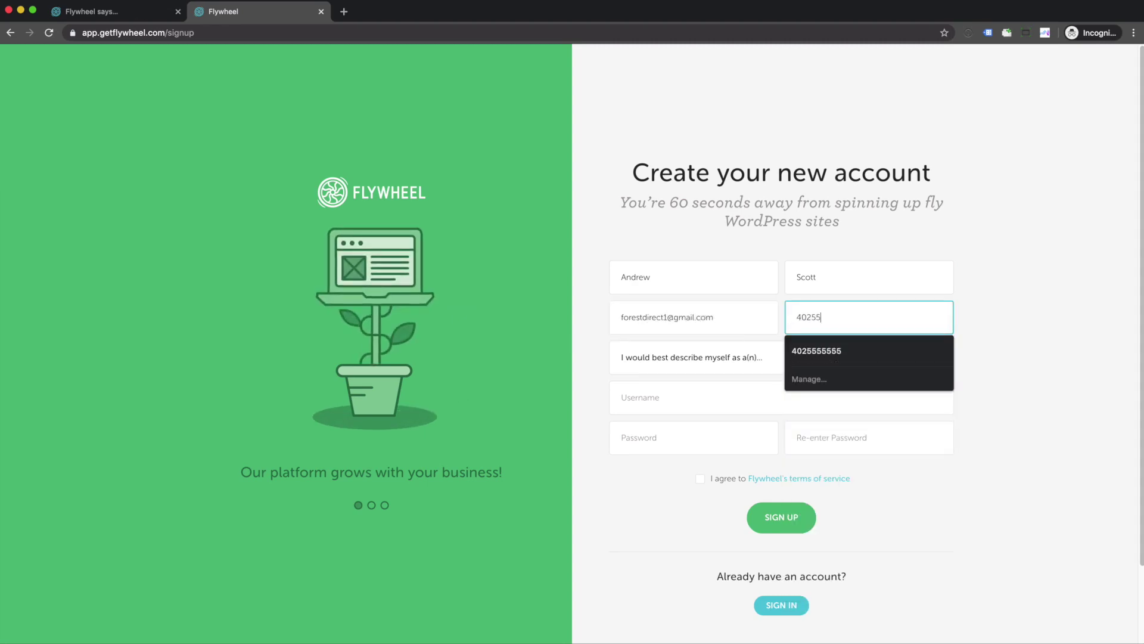
left_click(829, 351)
Step: Choose Agency, enter the username and password twice, and accept the terms
left_click(775, 360)
left_click(730, 392)
left_click(689, 409)
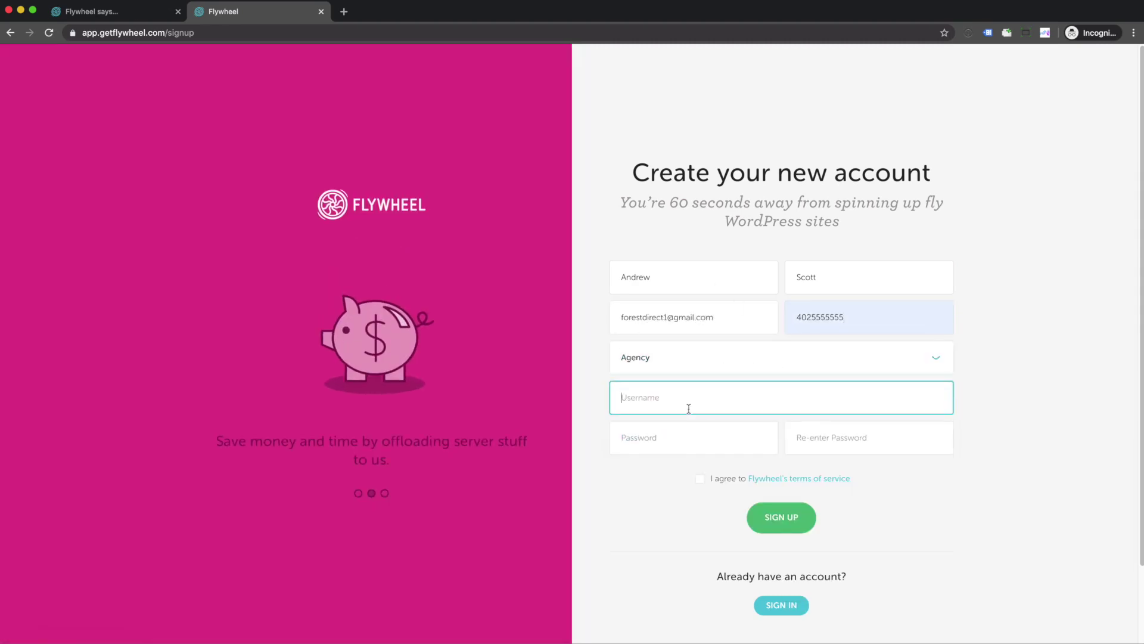
type("forestdirect1")
key("Tab")
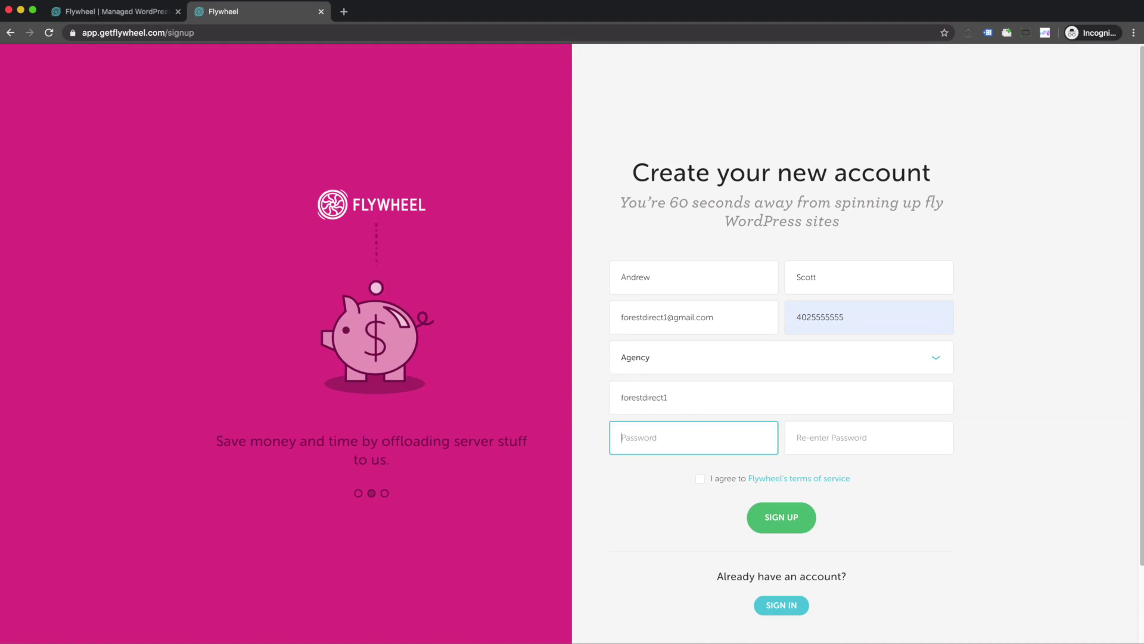
type("•••••••••")
key("Tab")
type("•••••")
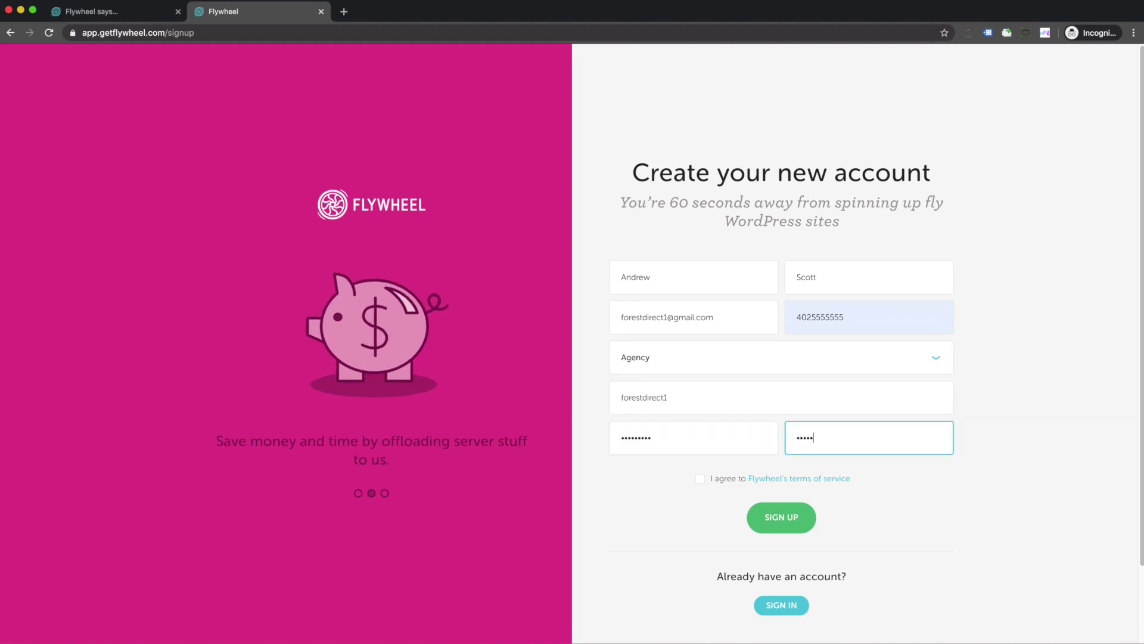
type("••••")
left_click(701, 478)
Step: Submit the sign-up and name the subscription 'Forest Direct' on Monthly $15/mo billing
left_click(789, 518)
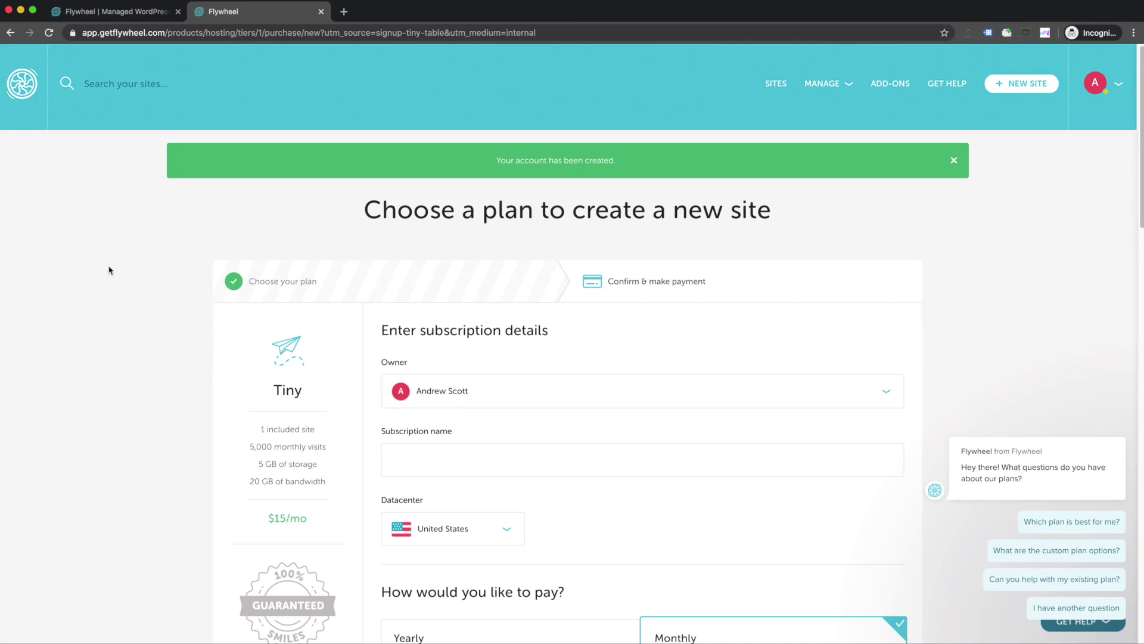
scroll(482, 276, "down", 3)
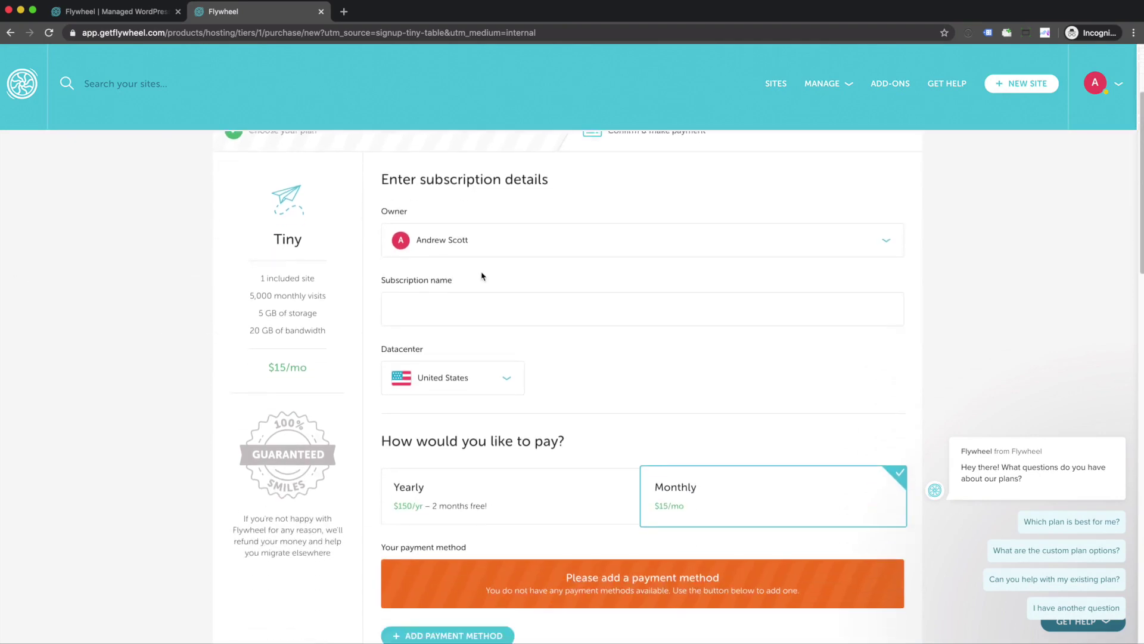
left_click(470, 284)
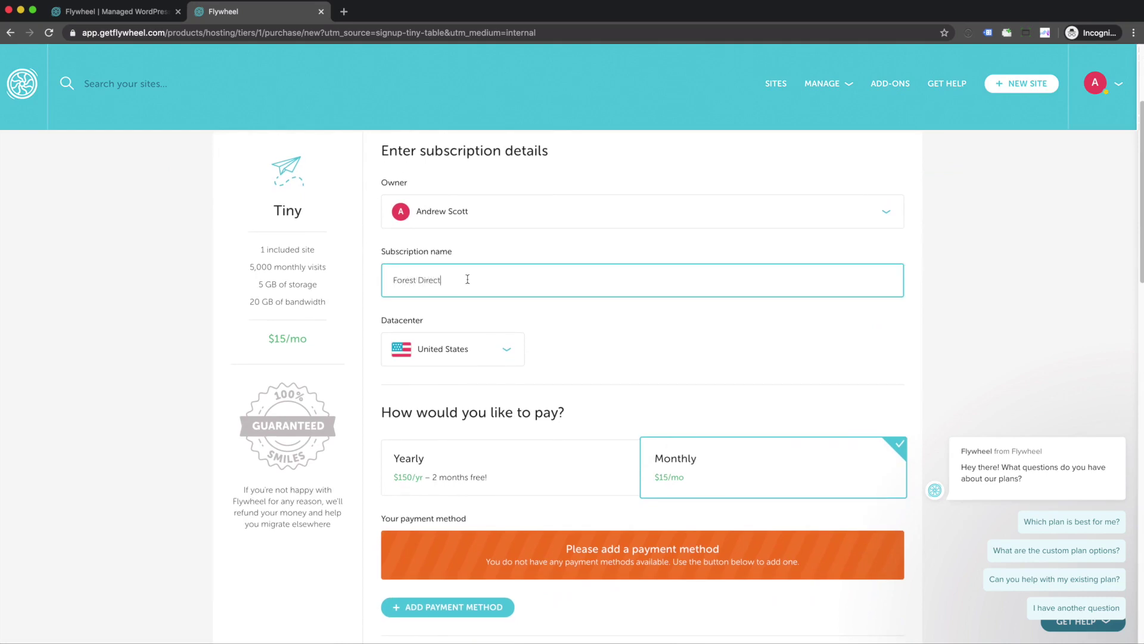
scroll(686, 322, "down", 3)
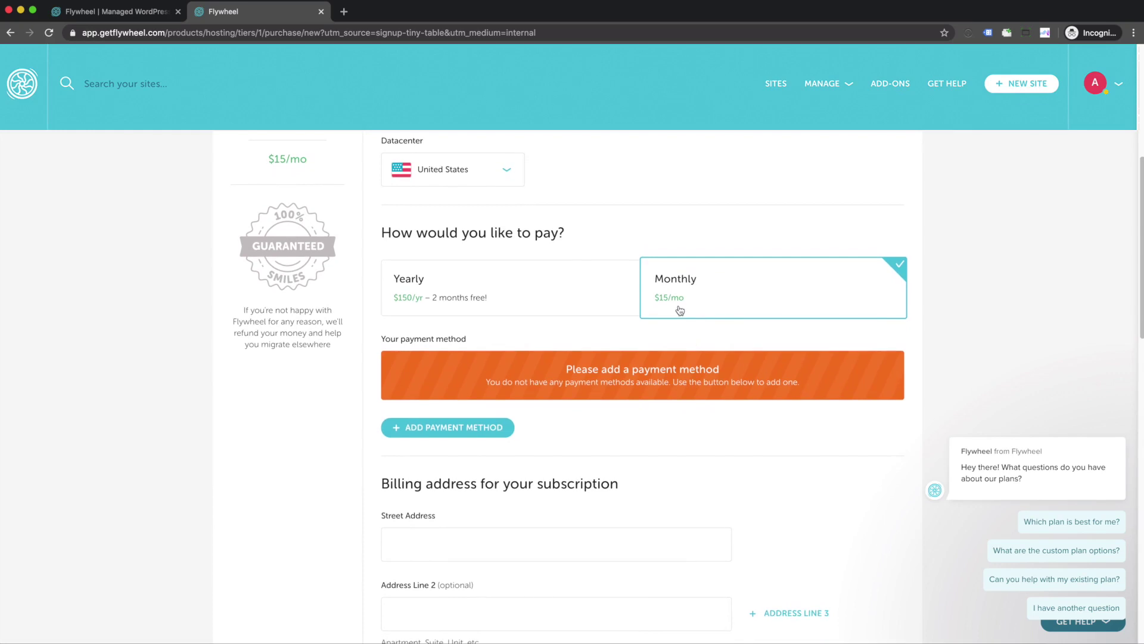
Step: Link a new PayPal account as the payment method, described as 'Paypal'
left_click(440, 434)
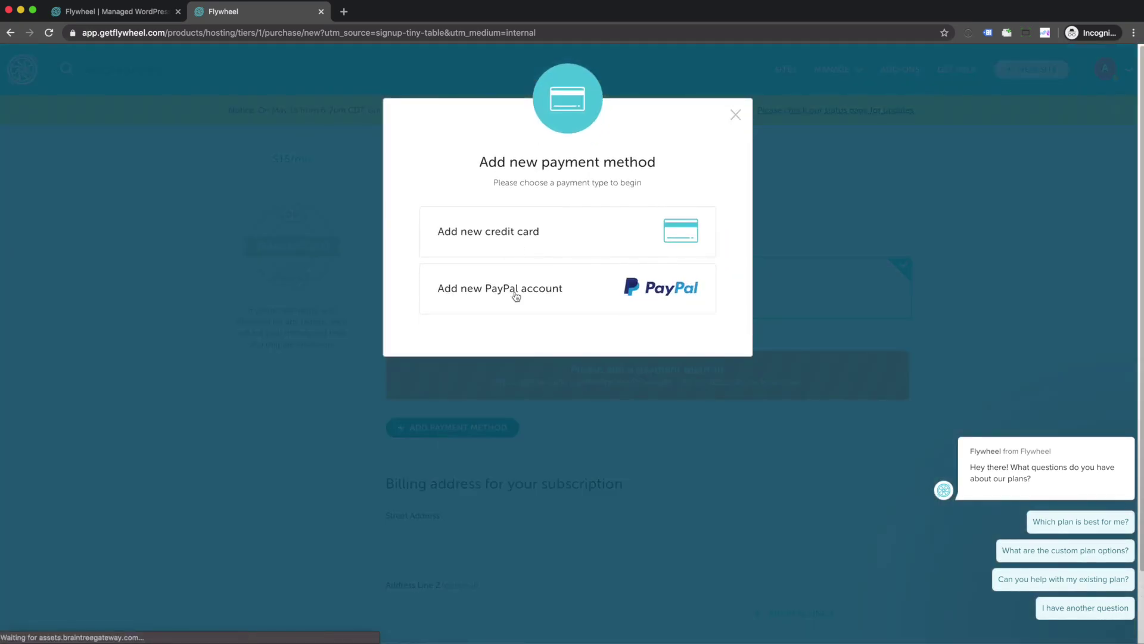
left_click(515, 296)
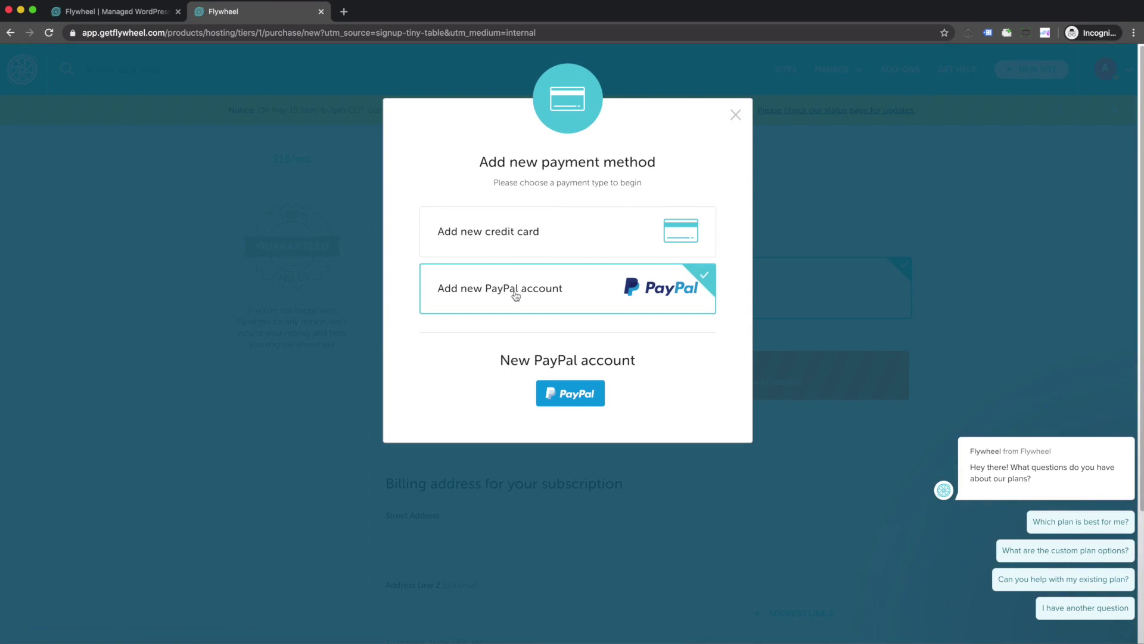
left_click(560, 396)
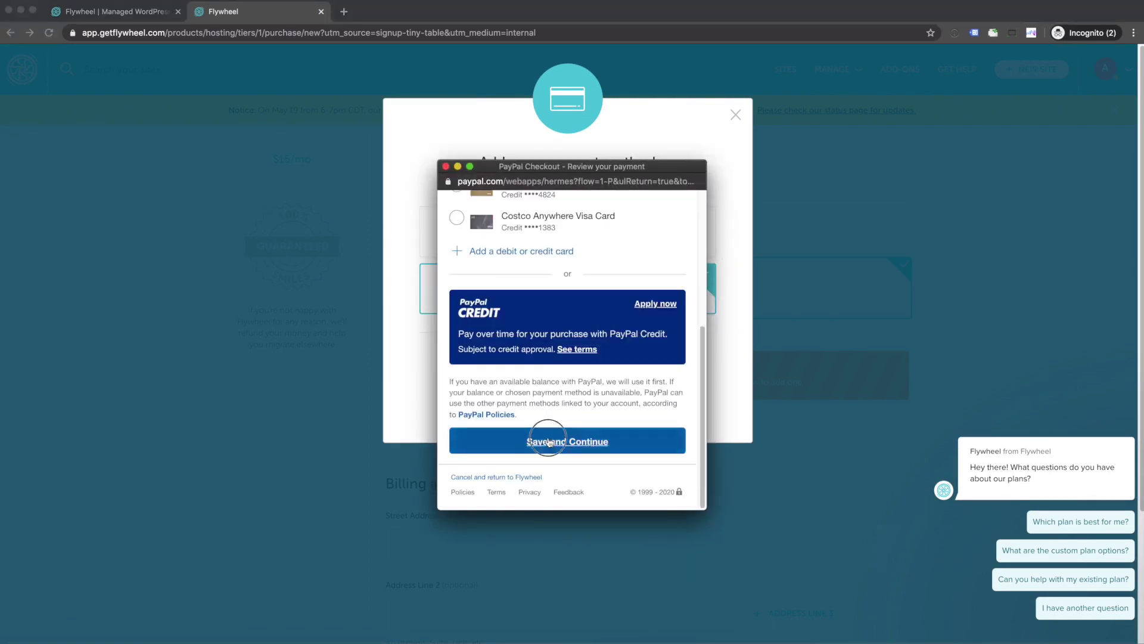
left_click(549, 441)
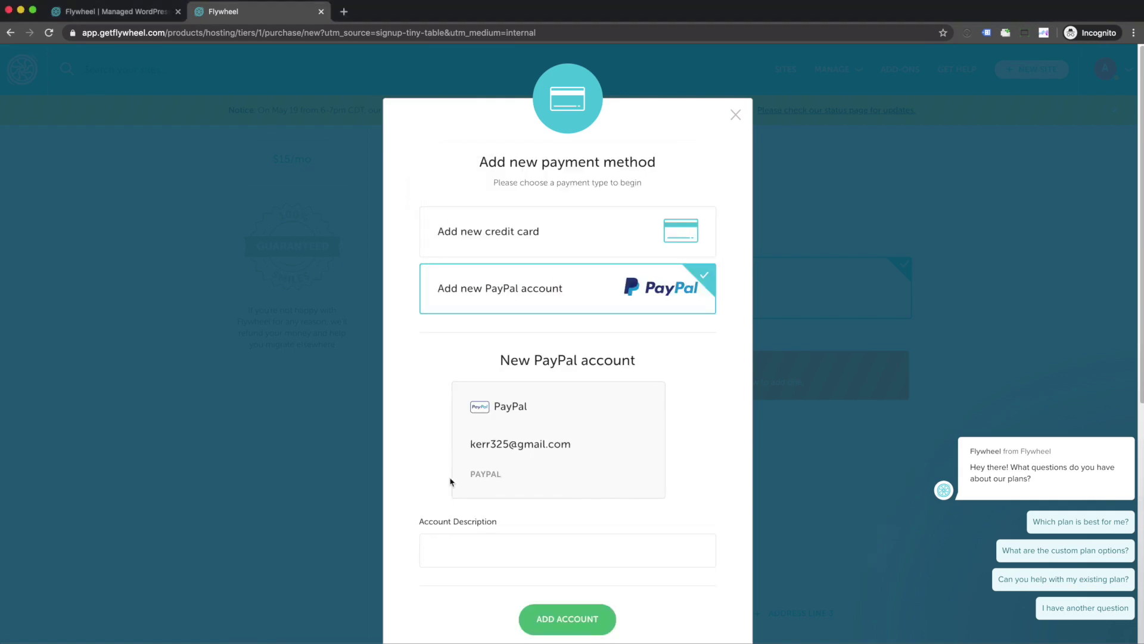
left_click(456, 556)
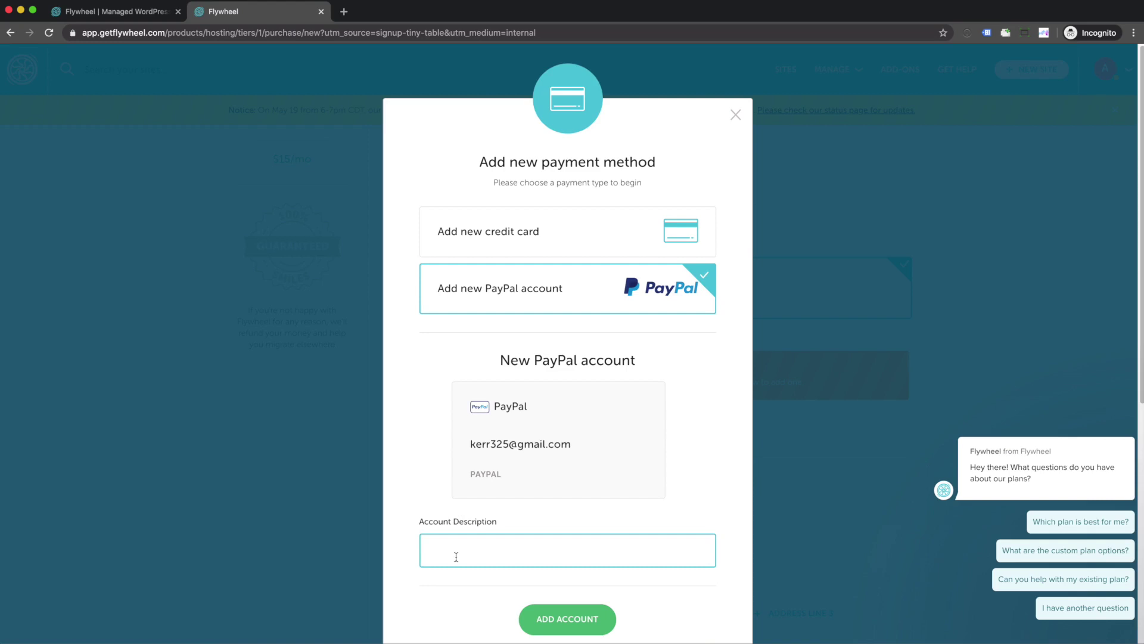
type("Paypal")
left_click(550, 623)
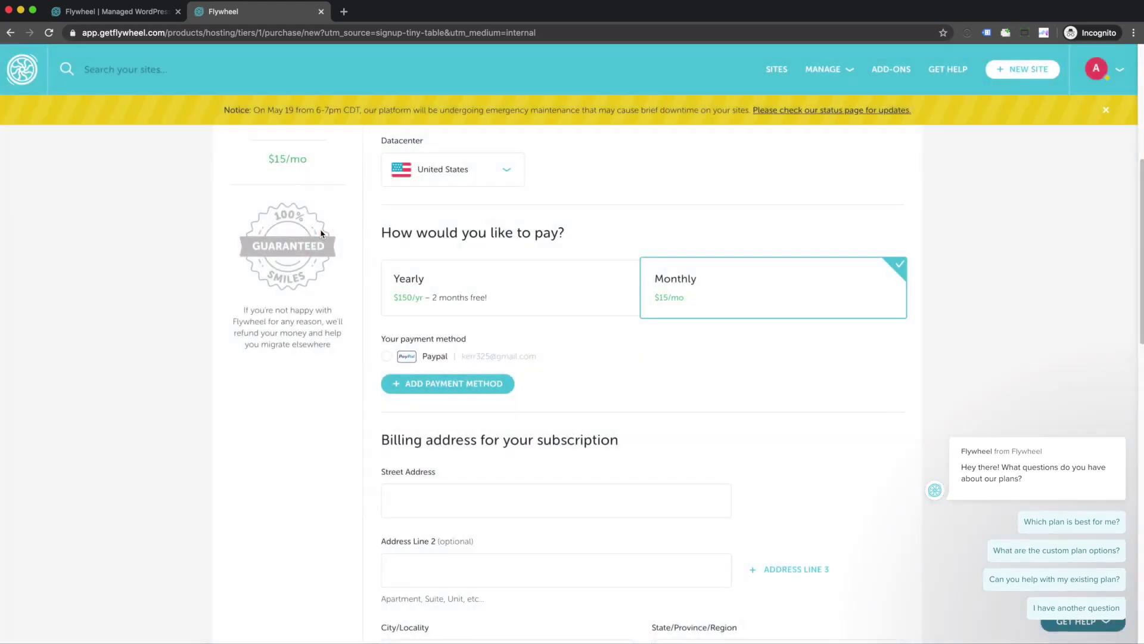
Step: Select PayPal, autofill the billing address, and check out the $15.00 Tiny plan
left_click(387, 356)
scroll(394, 382, "up", 6)
scroll(396, 393, "down", 10)
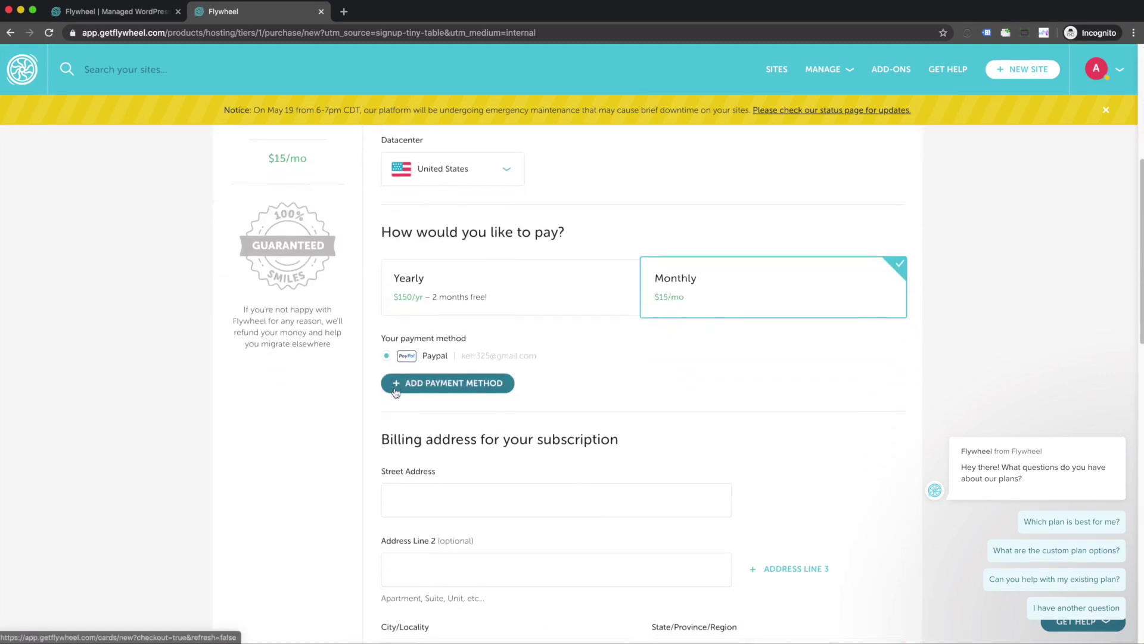
left_click(400, 335)
left_click(416, 422)
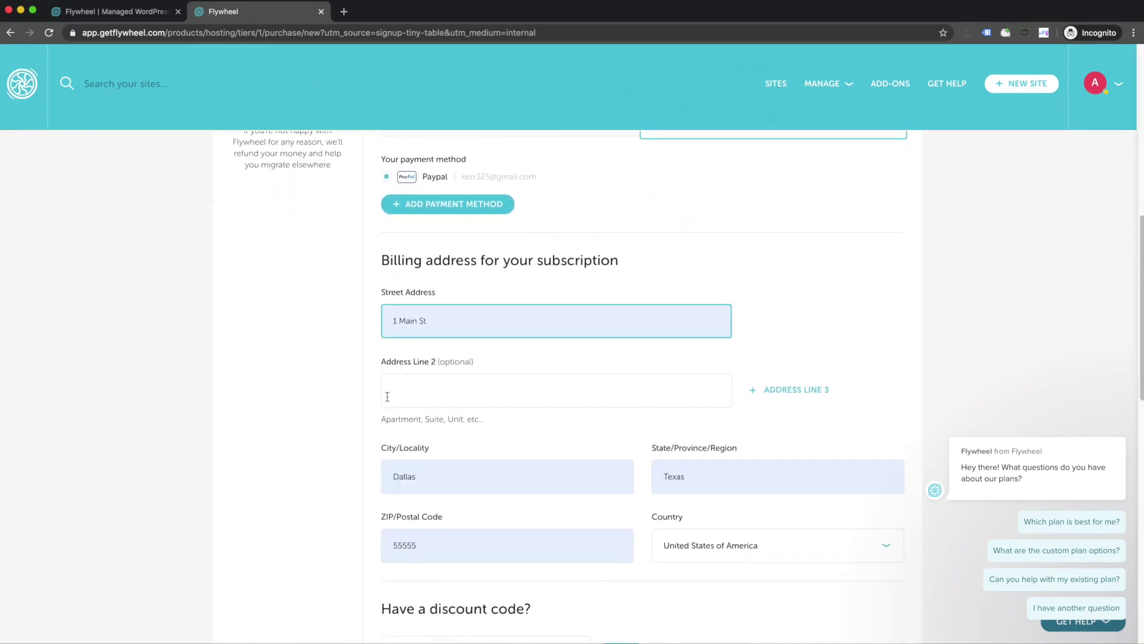
scroll(387, 397, "down", 6)
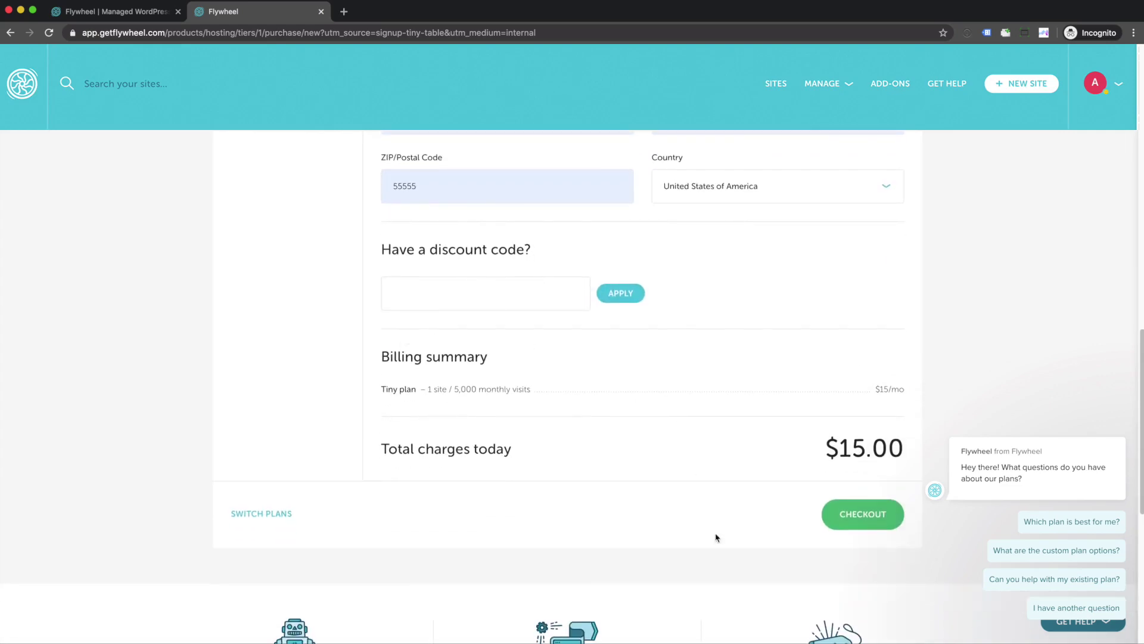
left_click(865, 523)
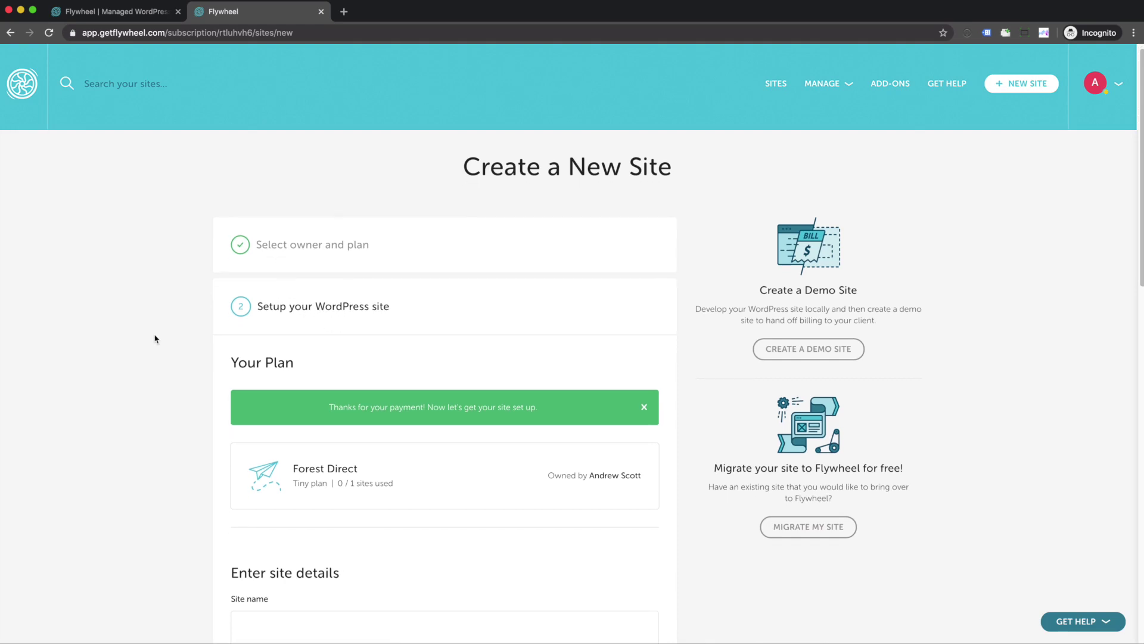
Step: Enter the site name Forest Direct and the temporary domain forestdirect
scroll(356, 368, "down", 5)
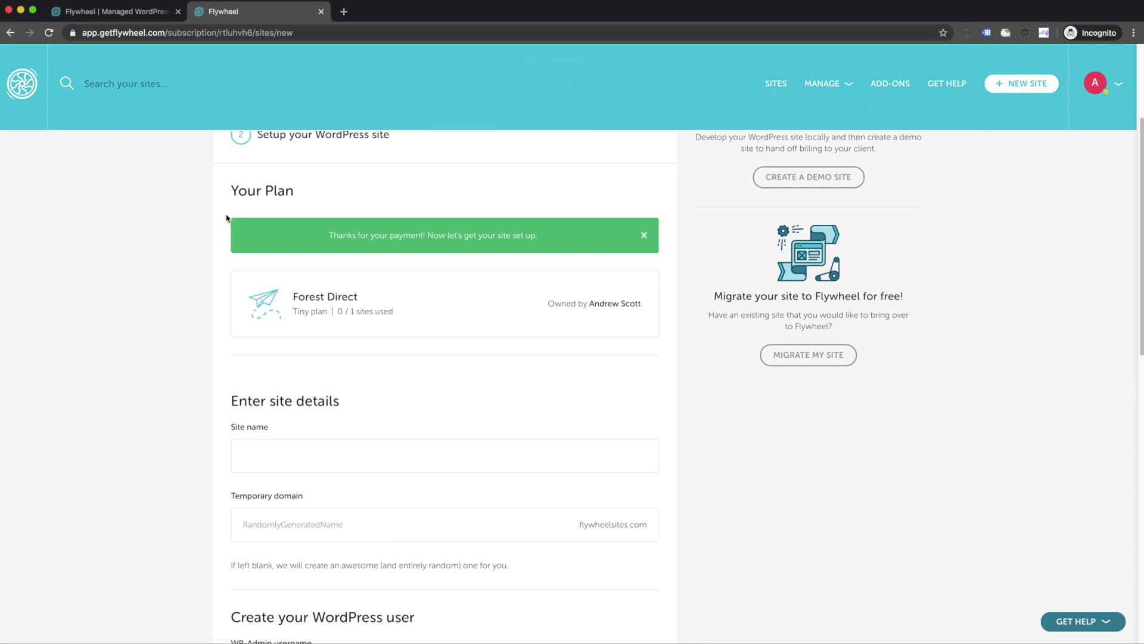
left_click(270, 459)
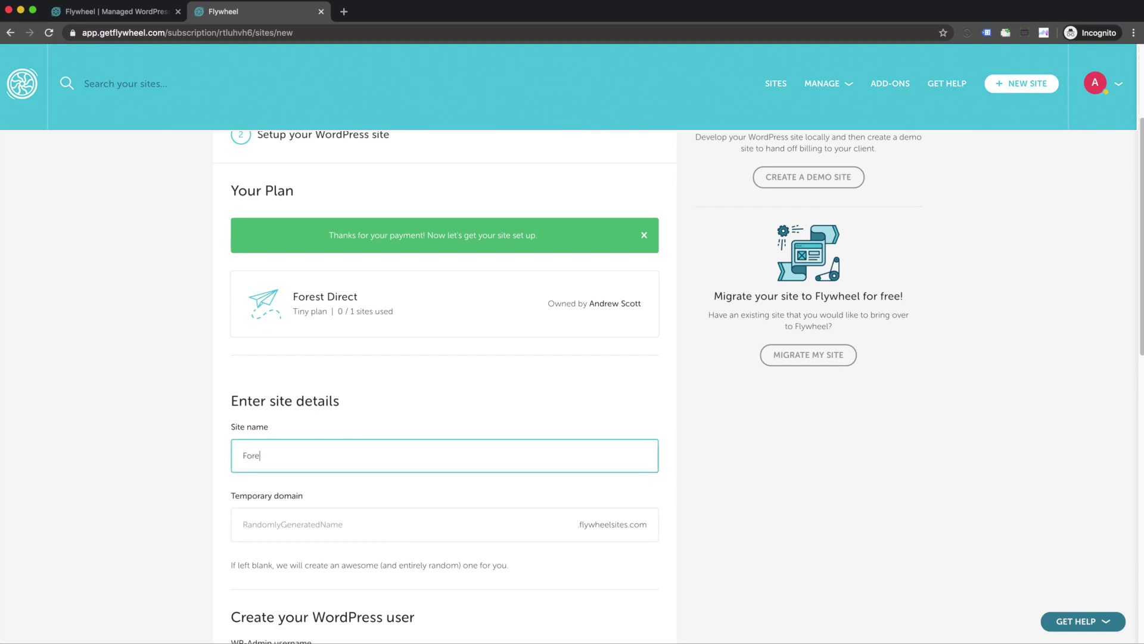
scroll(301, 524, "down", 3)
left_click(301, 343)
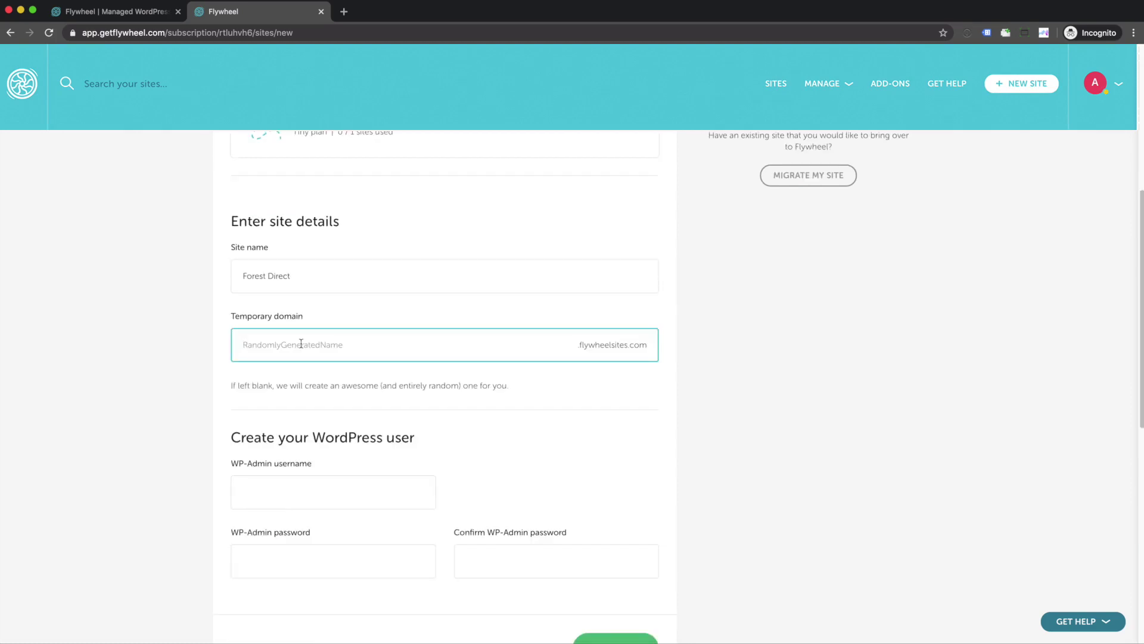
type("forestdirect")
Step: Set the WP-Admin username and password, then create the site
scroll(137, 365, "down", 5)
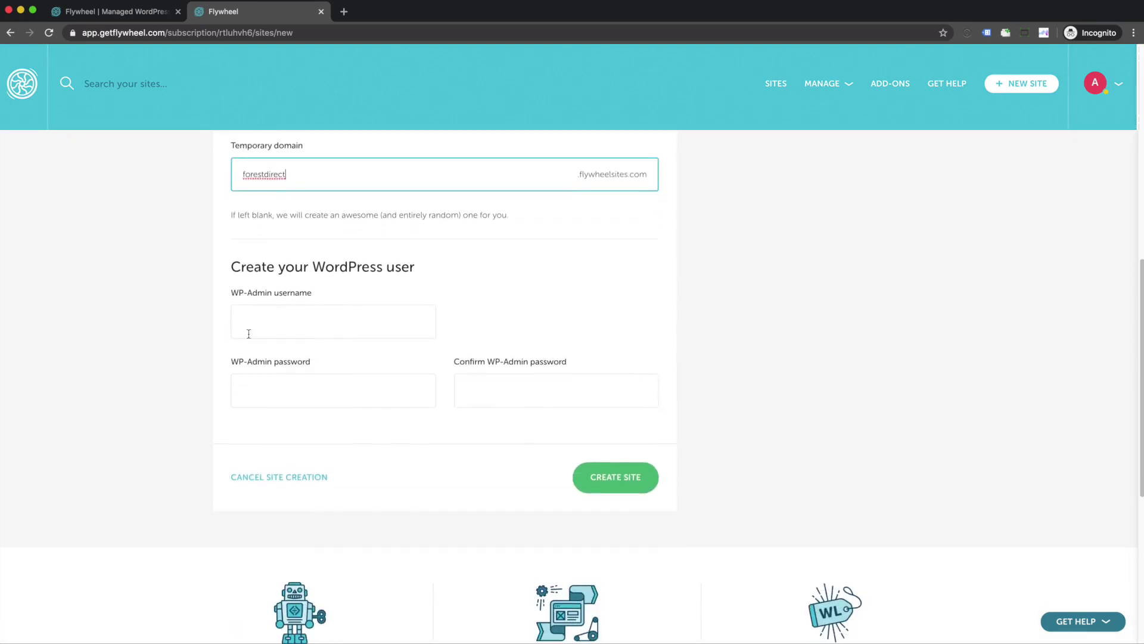
left_click(261, 298)
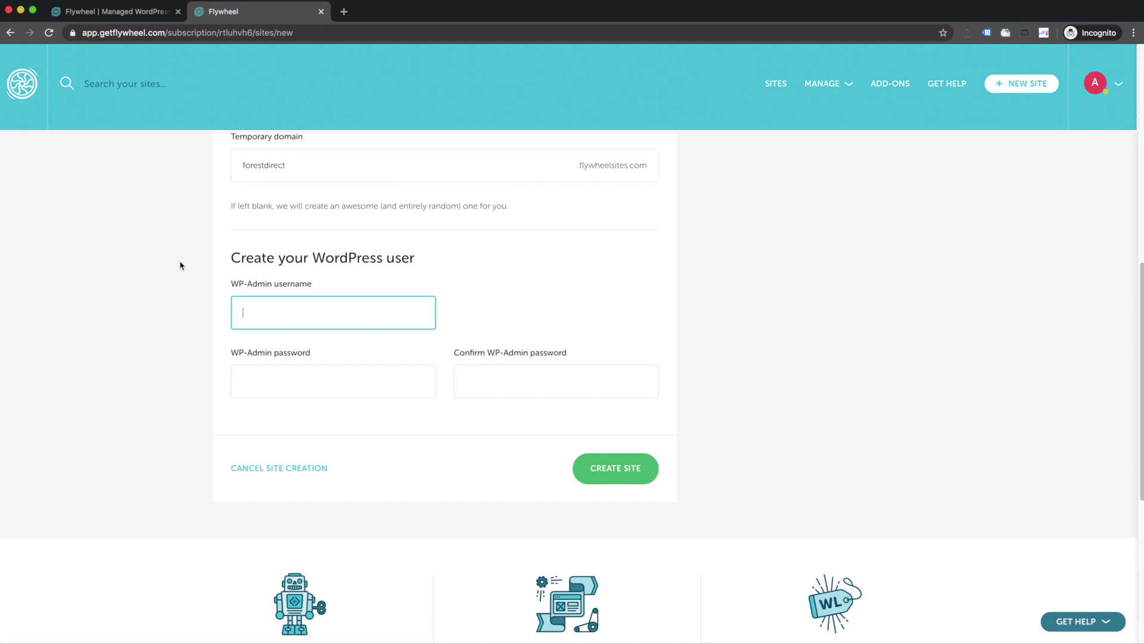
type("forestdirect1")
key("Tab")
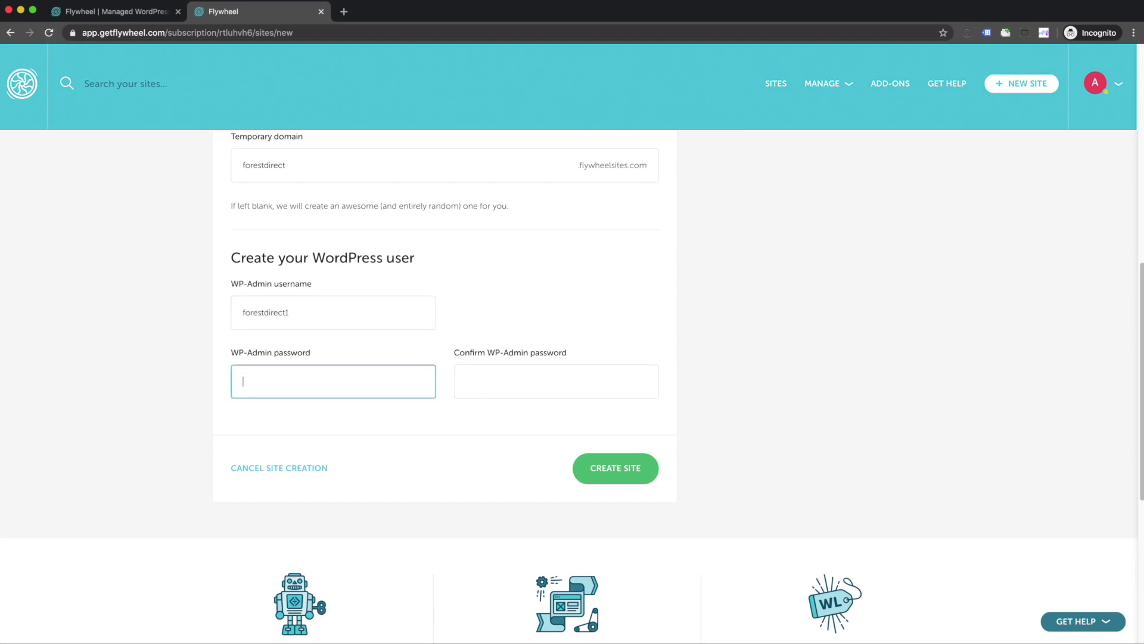
type("•••••••••")
key("Tab")
type("•••••••••")
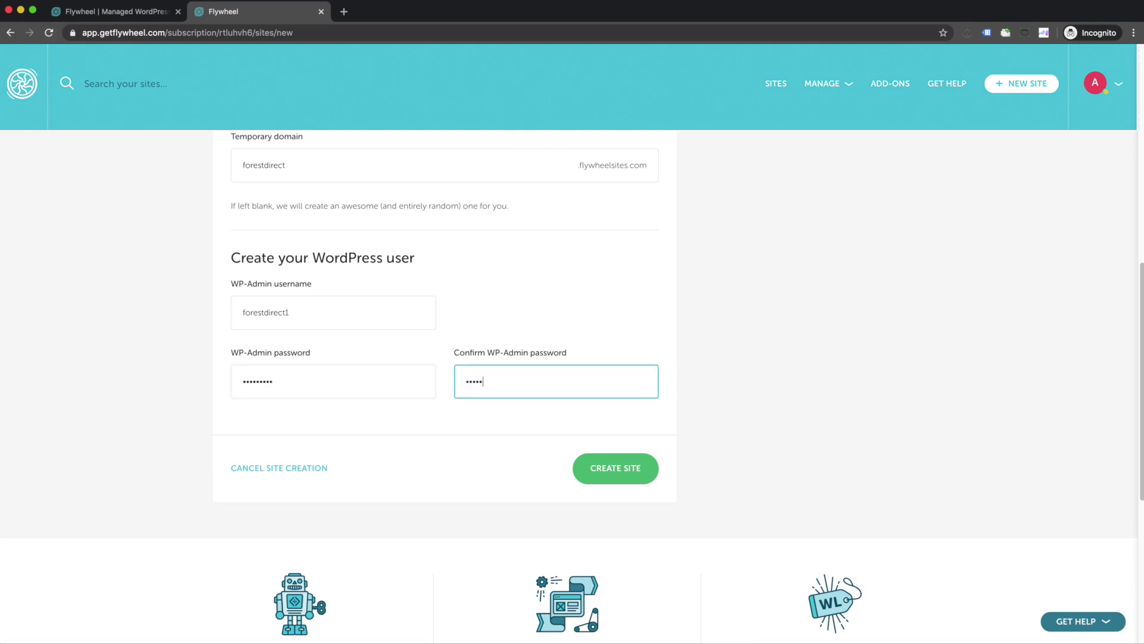
left_click(618, 475)
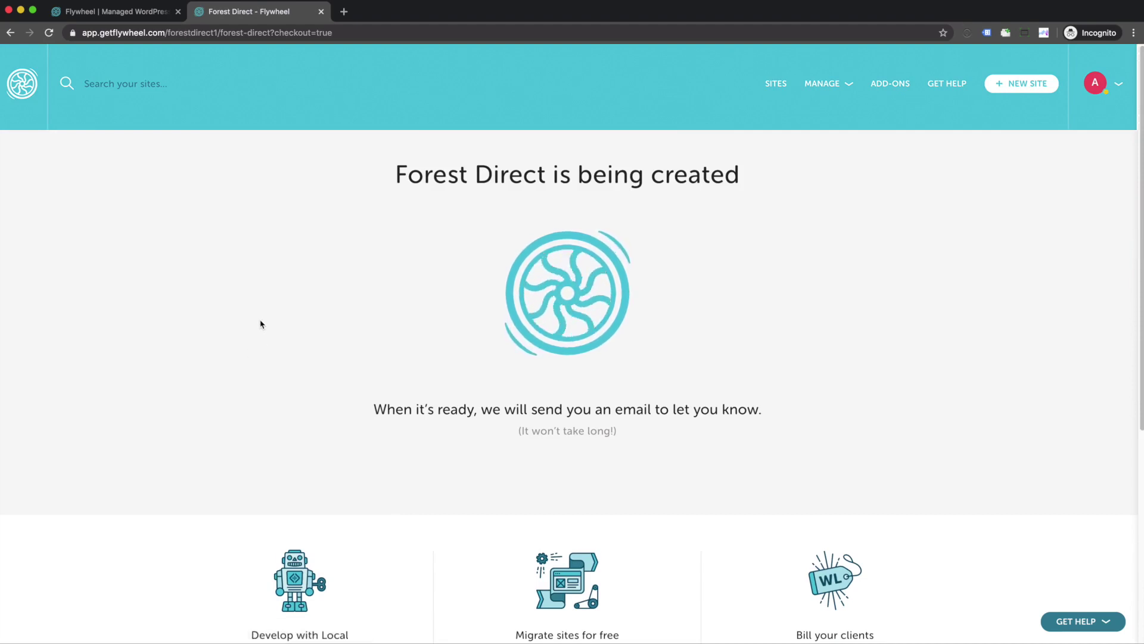
Step: In Gmail, open the Welcome to Flywheel! email and verify the account
left_click(344, 11)
type("gm")
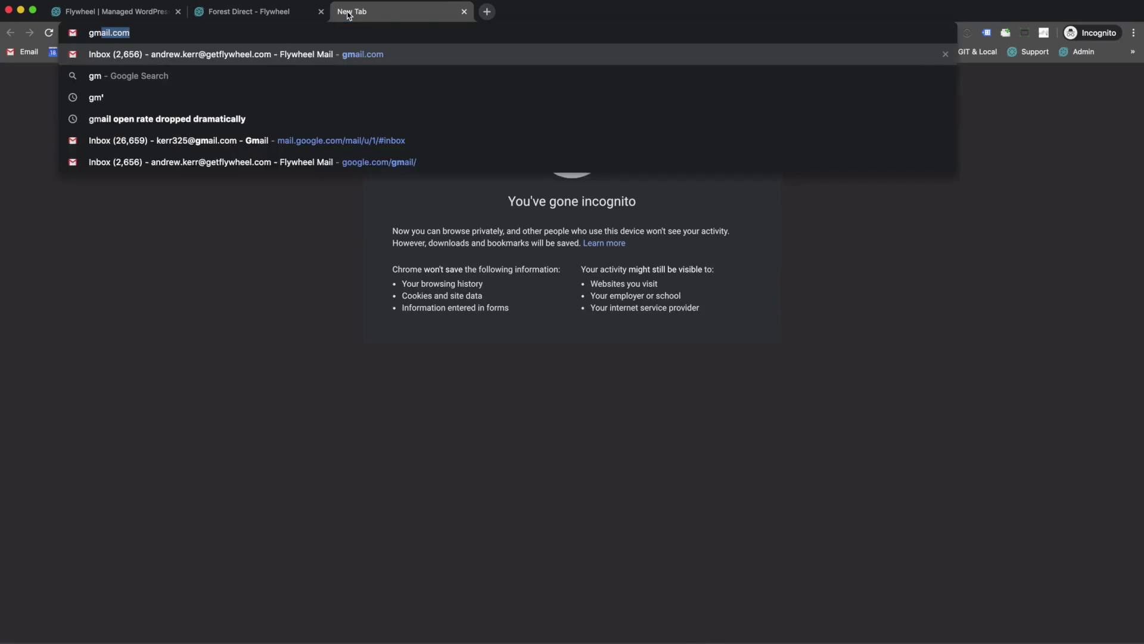
key("Return")
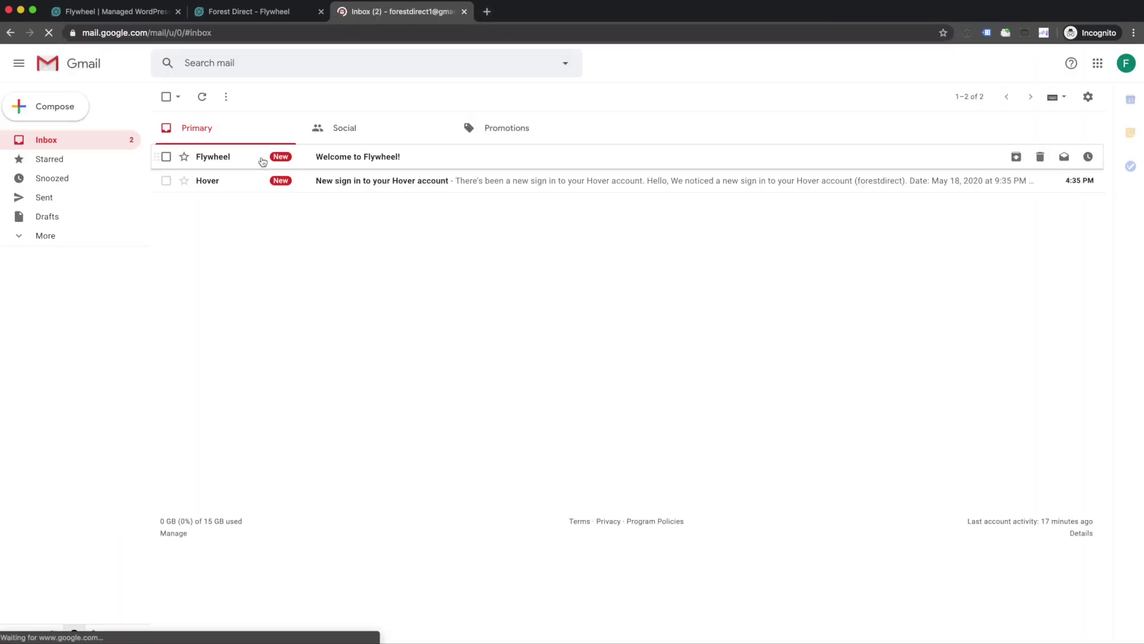
left_click(370, 156)
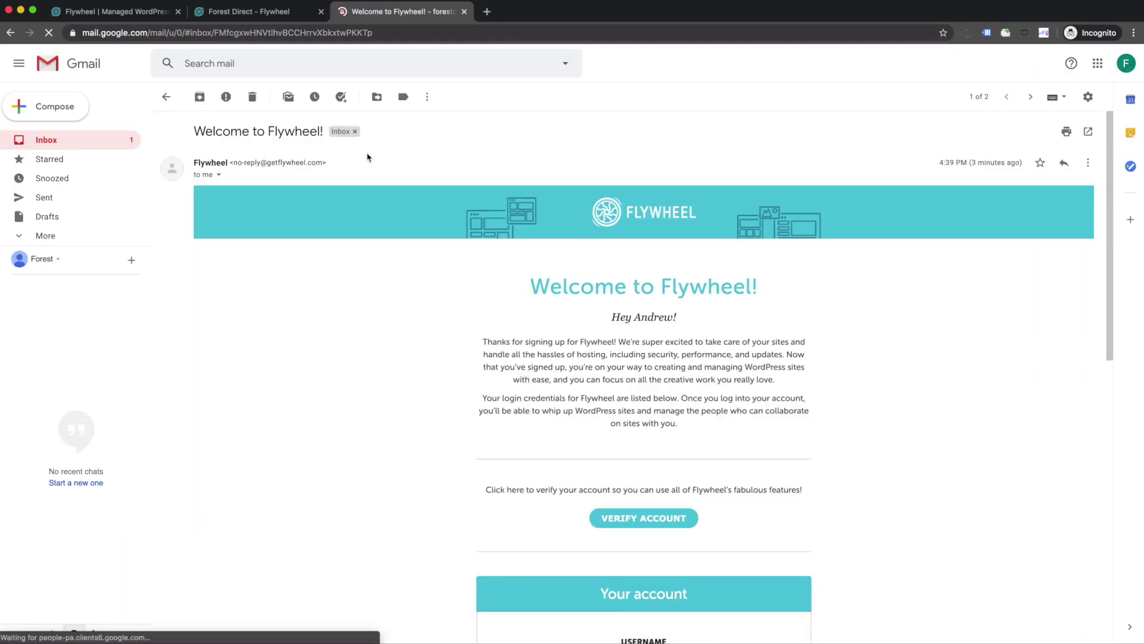
left_click(643, 520)
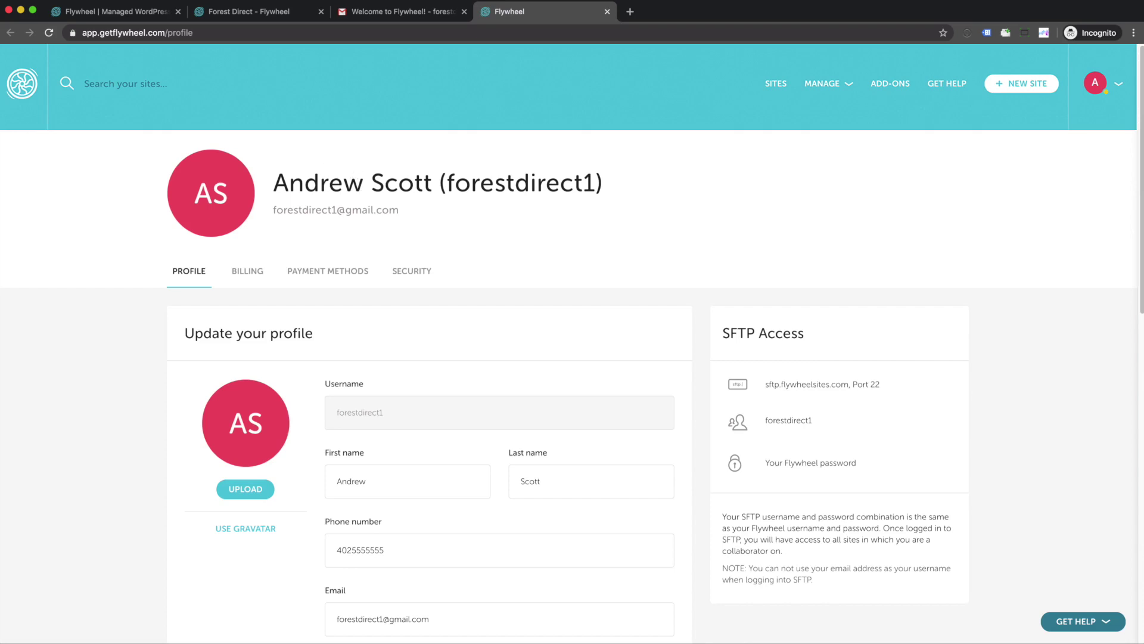
Step: Open the Author Pro download page from the Flywheel Themes list
left_click(241, 13)
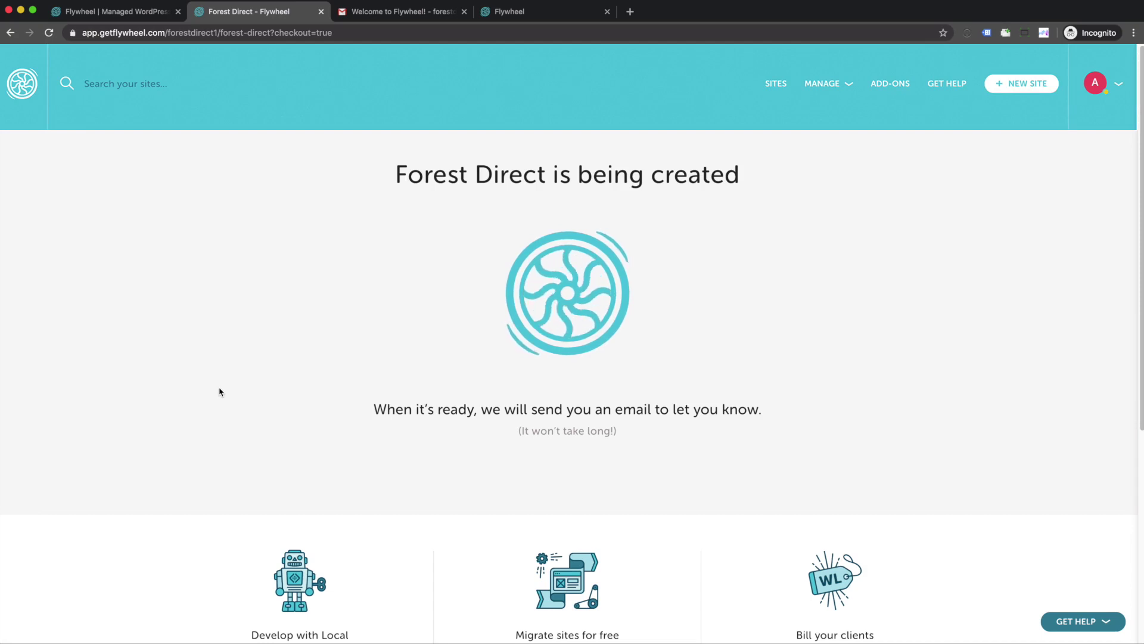
scroll(219, 392, "down", 5)
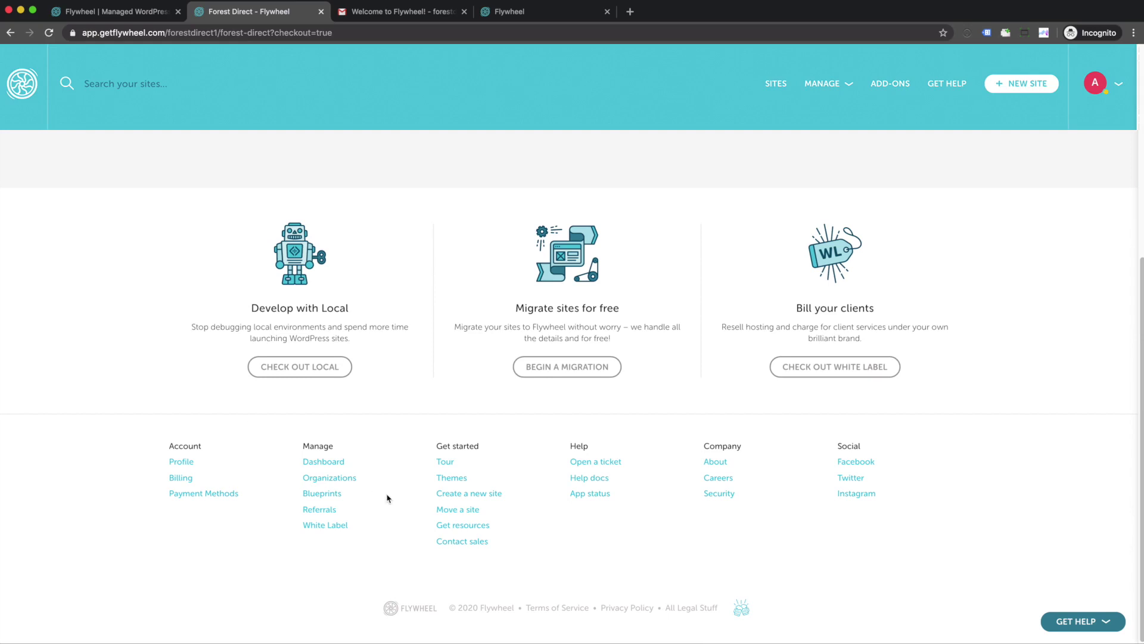
left_click(453, 478)
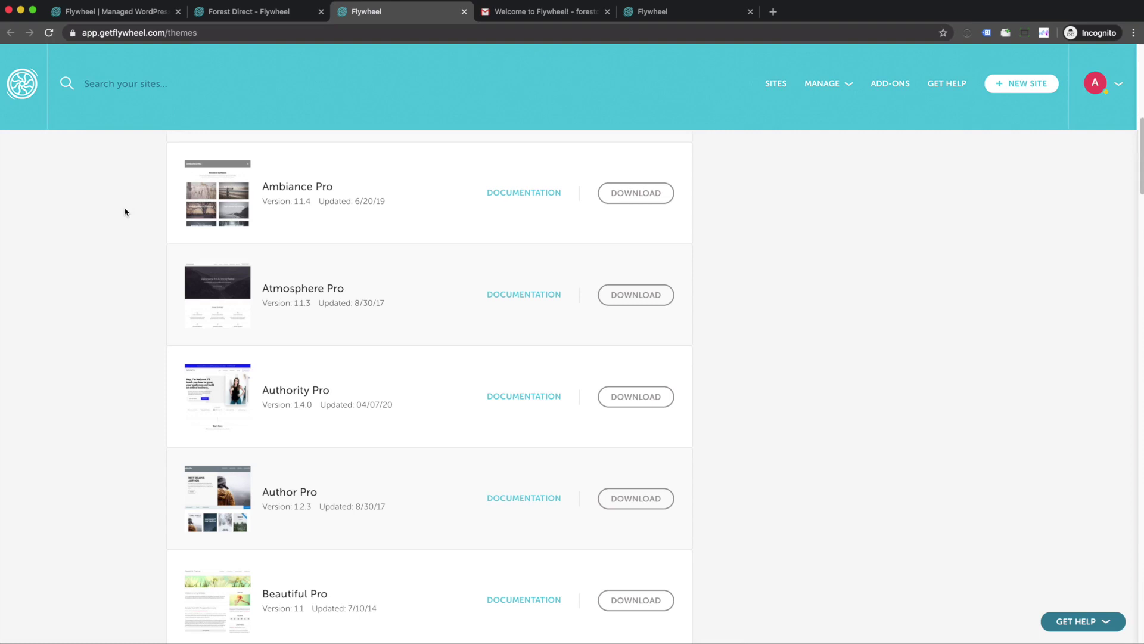
scroll(125, 212, "down", 3)
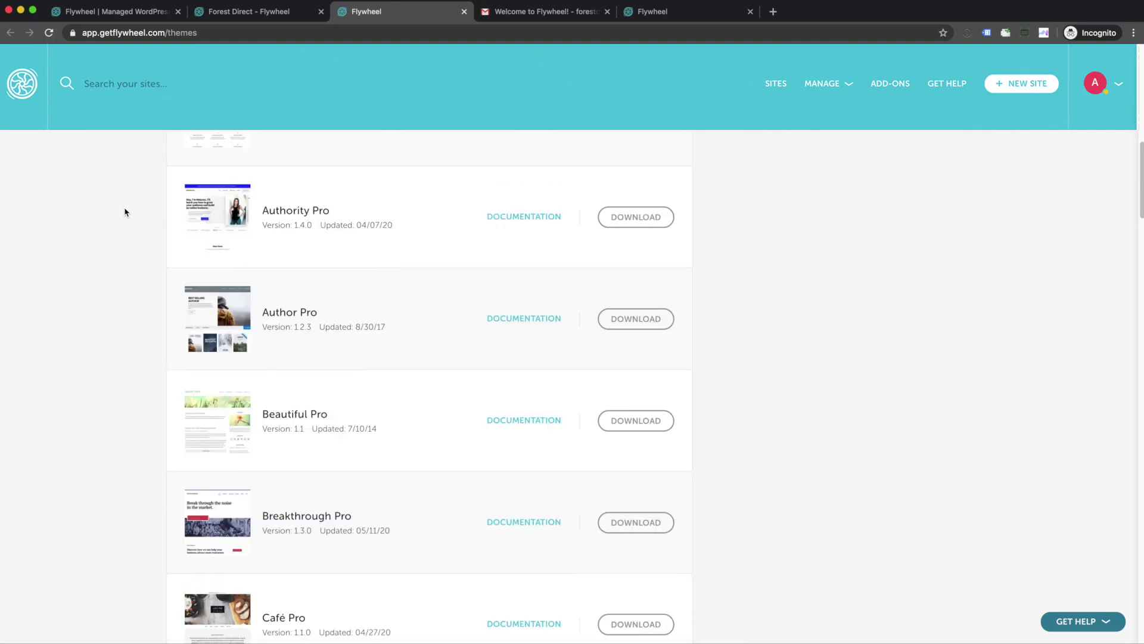
left_click(639, 322)
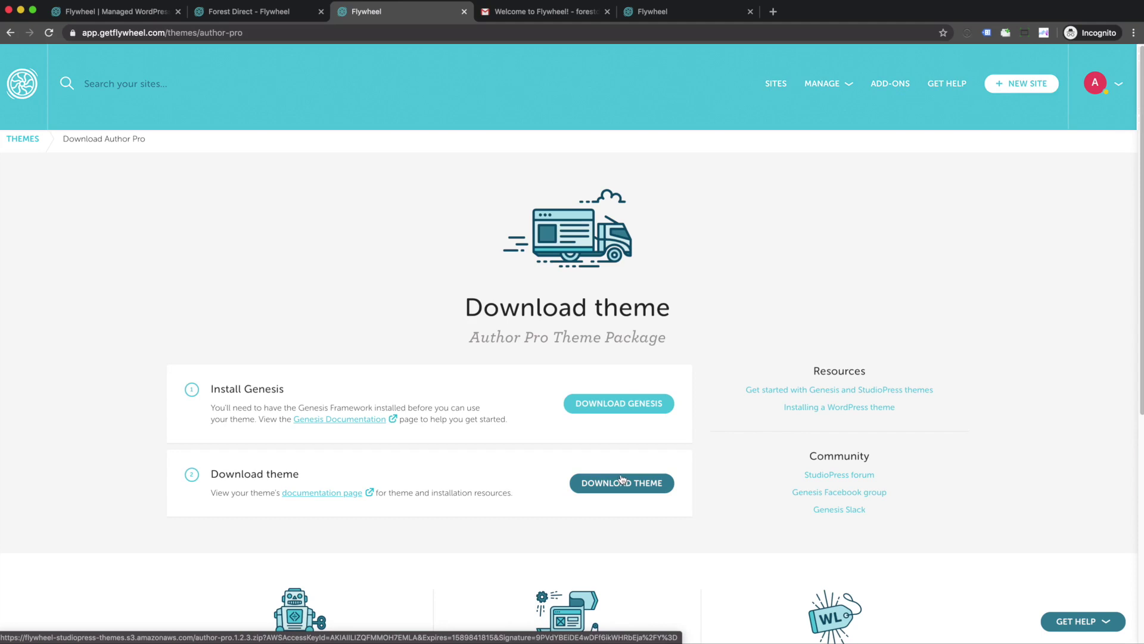
Step: Save genesis.3.3.2.zip and author-pro.1.2.3.zip, then return to the Forest Direct site
left_click(578, 403)
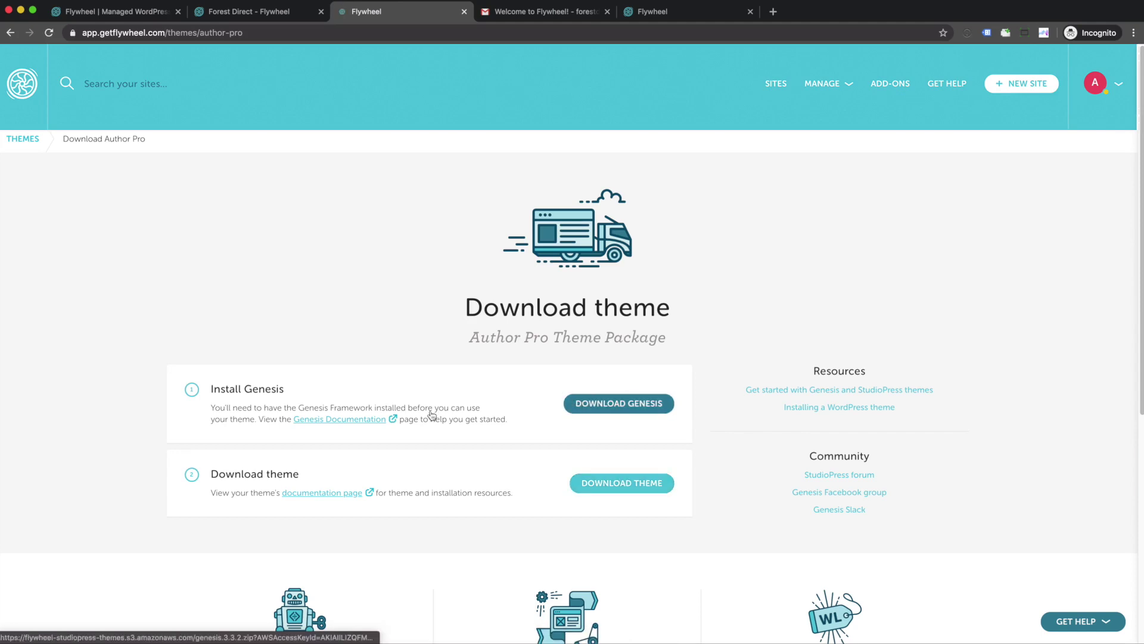
left_click(360, 168)
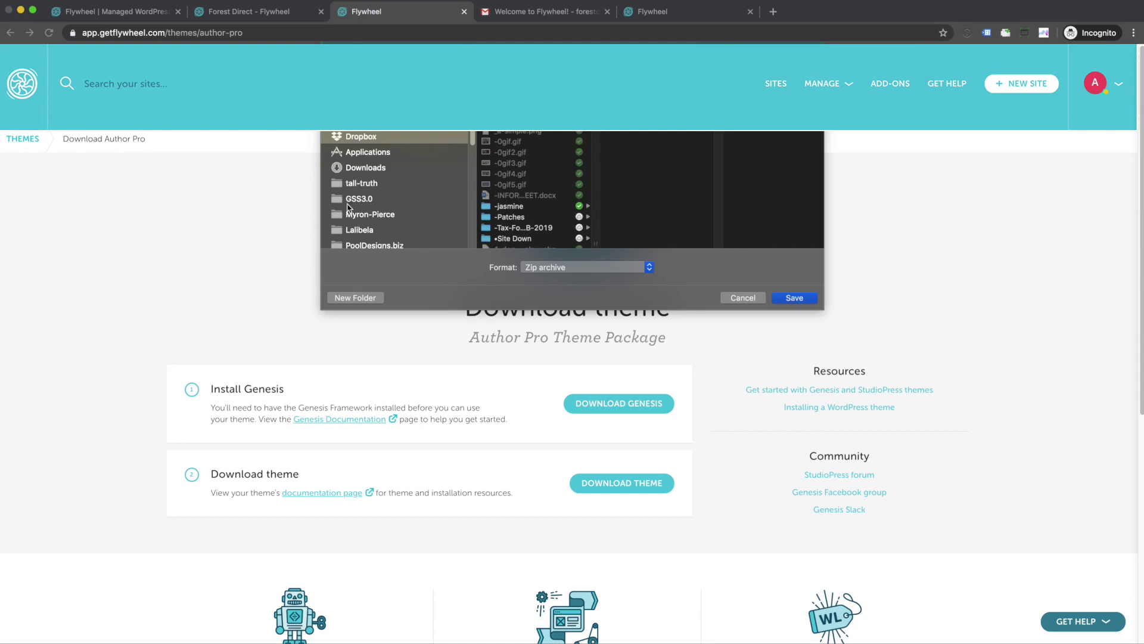
left_click(794, 297)
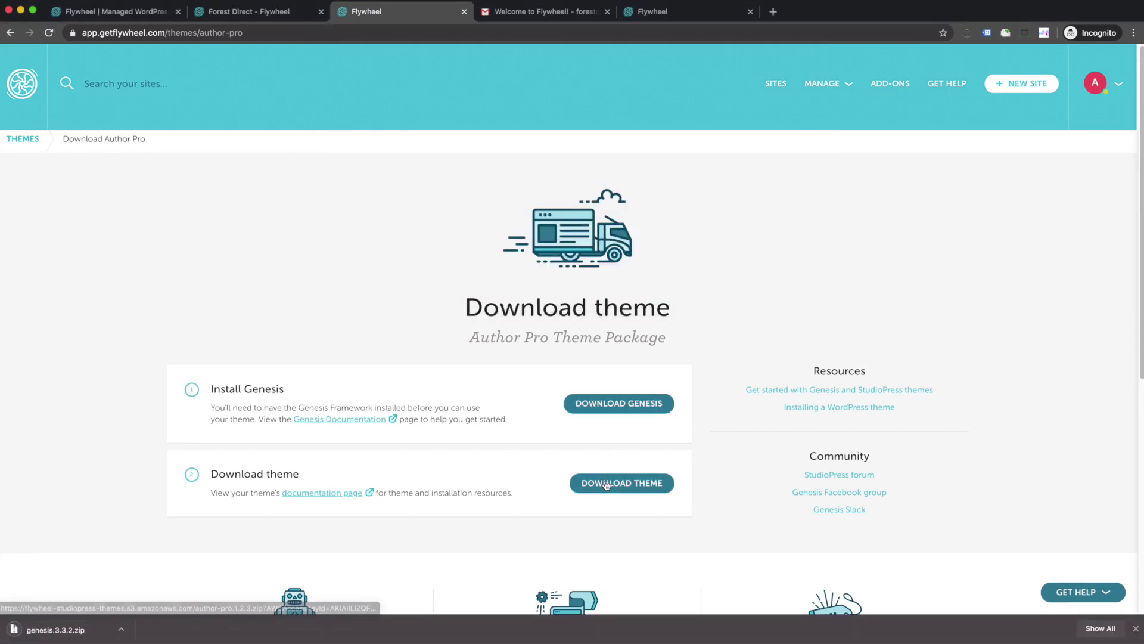
left_click(606, 484)
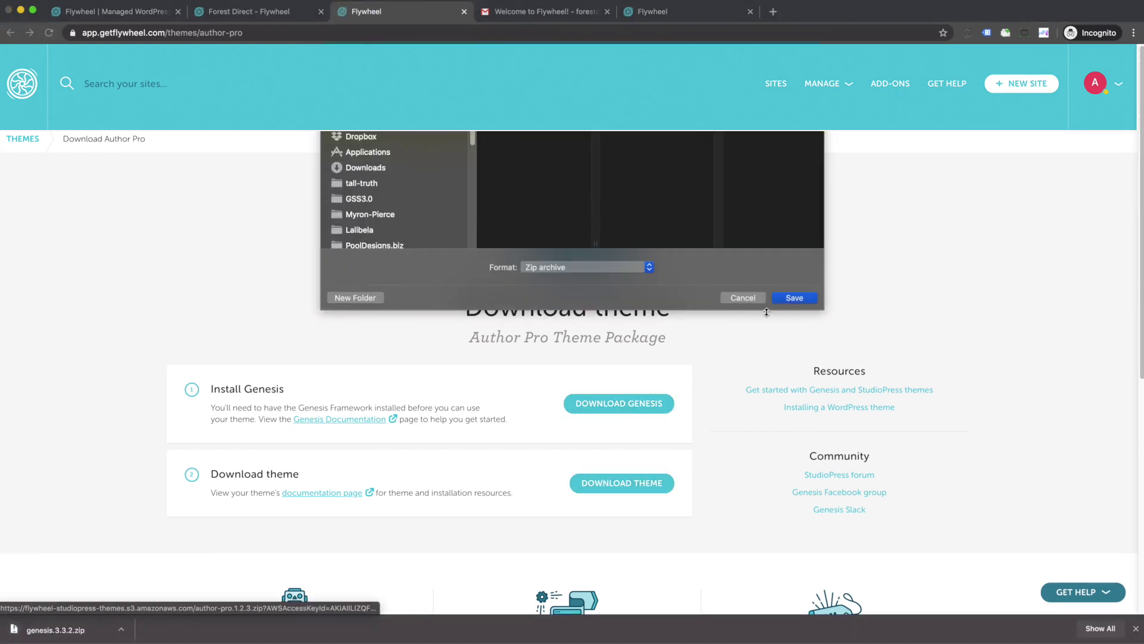
left_click(794, 298)
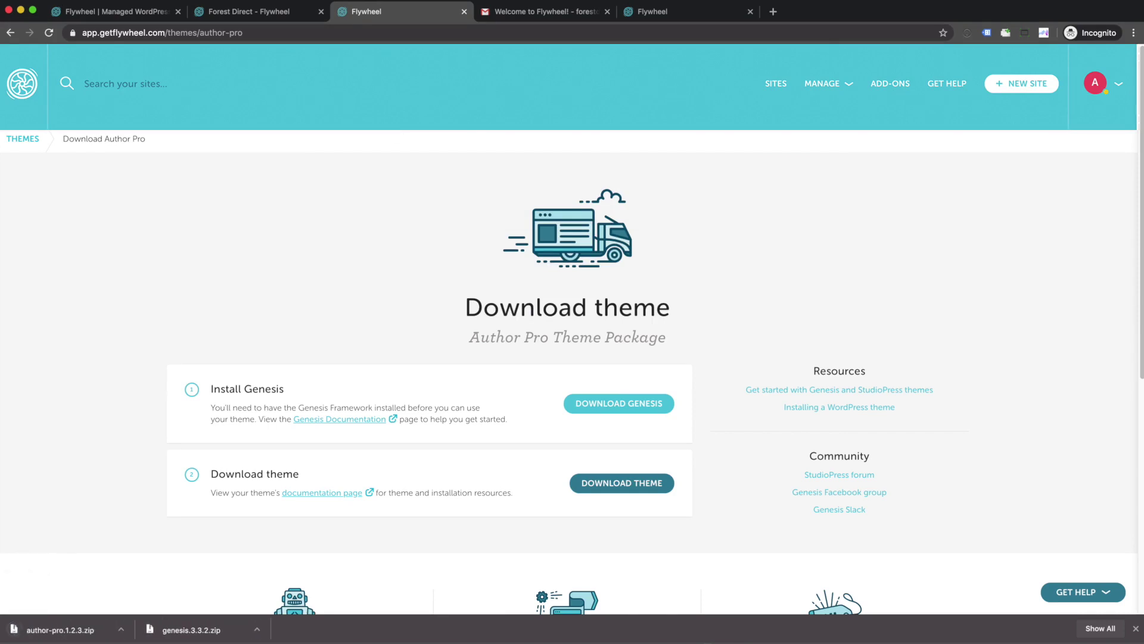
left_click(241, 13)
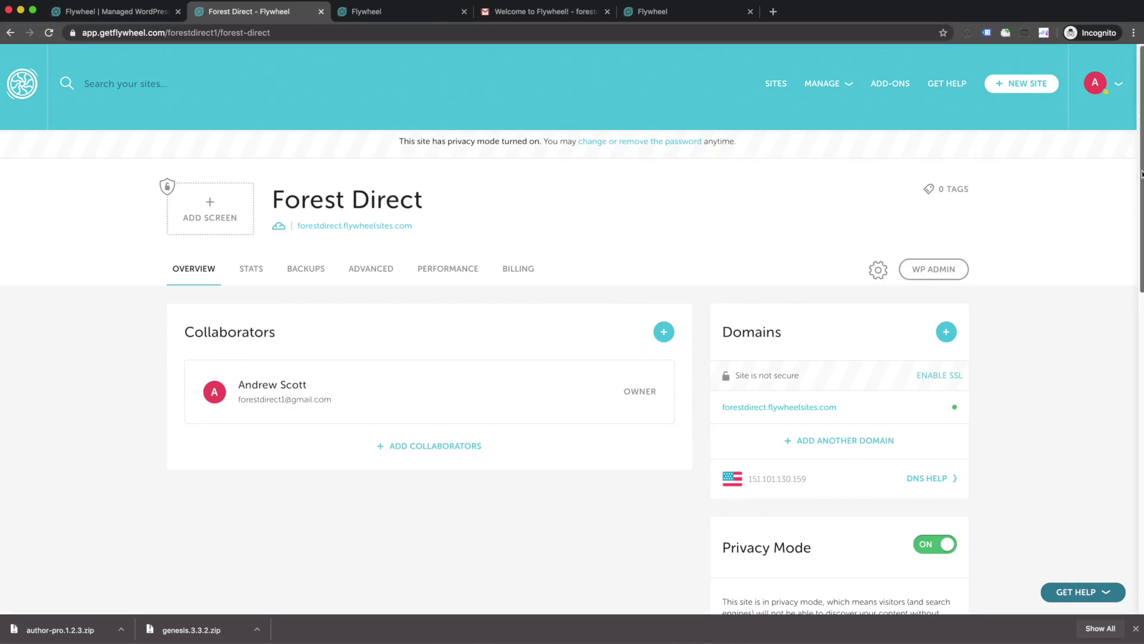
Step: Find and select the privacy-mode username and current password on the Forest Direct overview
left_click_drag(1141, 175, 1139, 308)
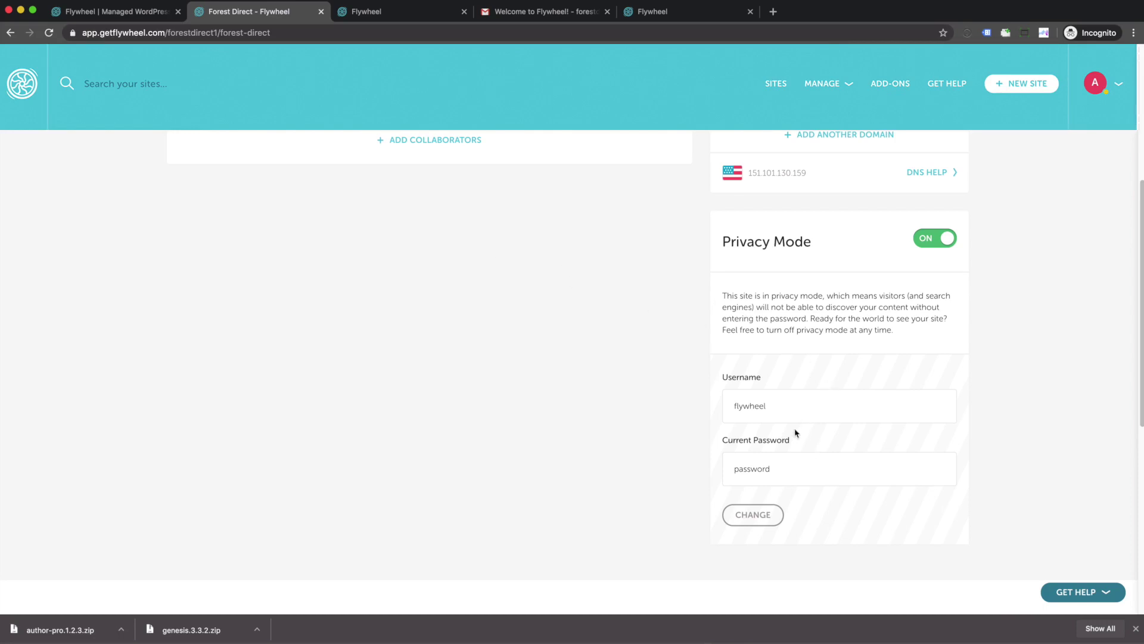
left_click_drag(733, 401, 817, 413)
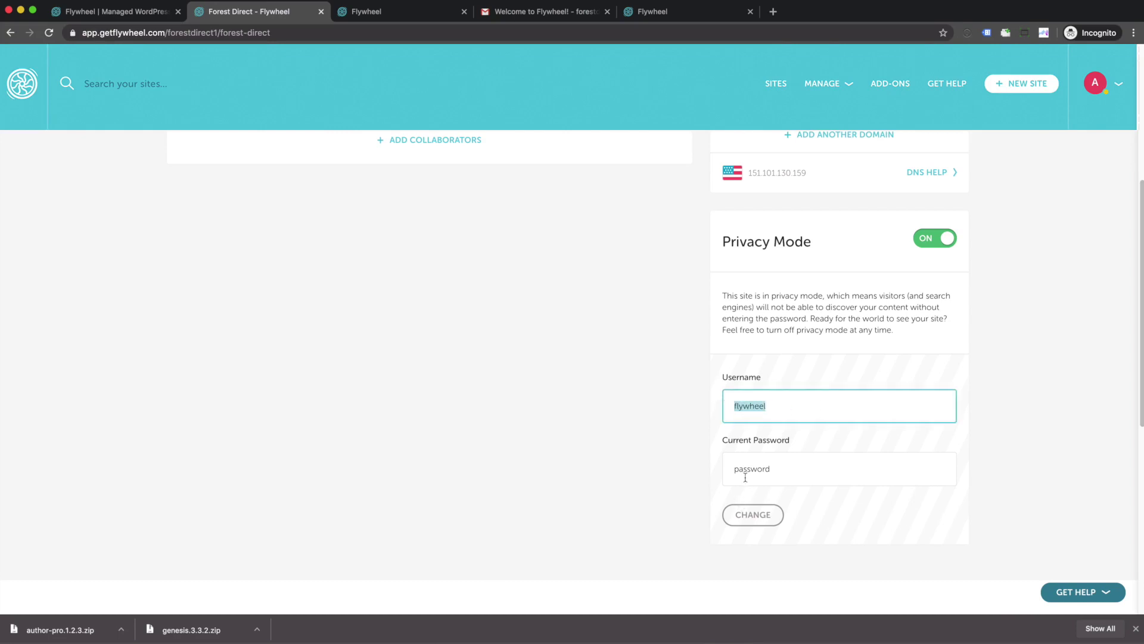
left_click_drag(733, 466, 801, 470)
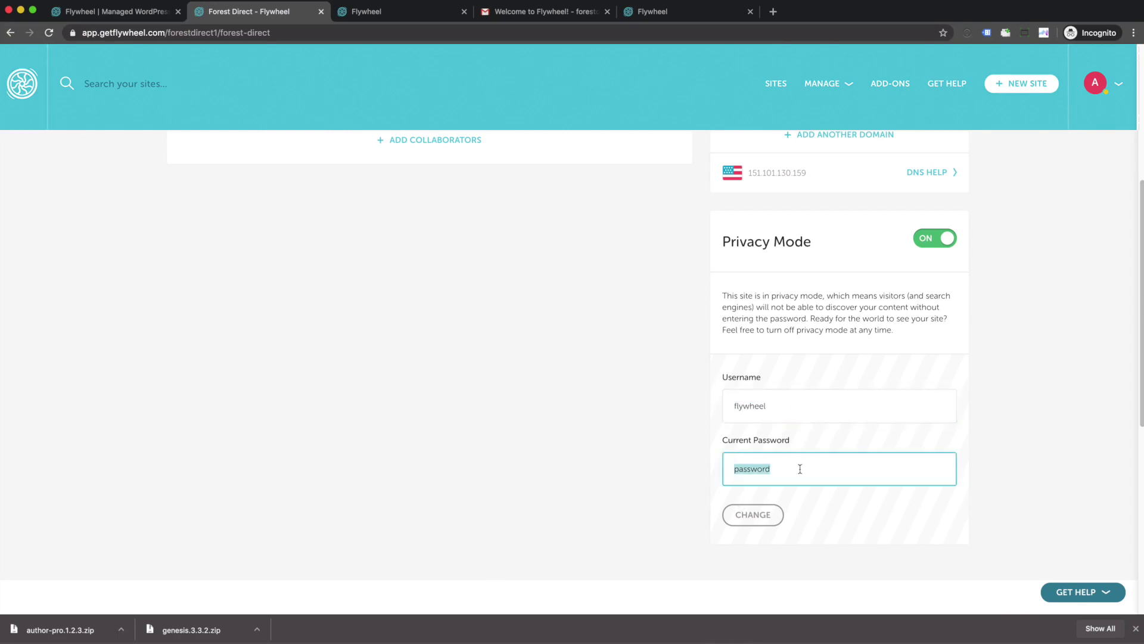
scroll(799, 469, "up", 5)
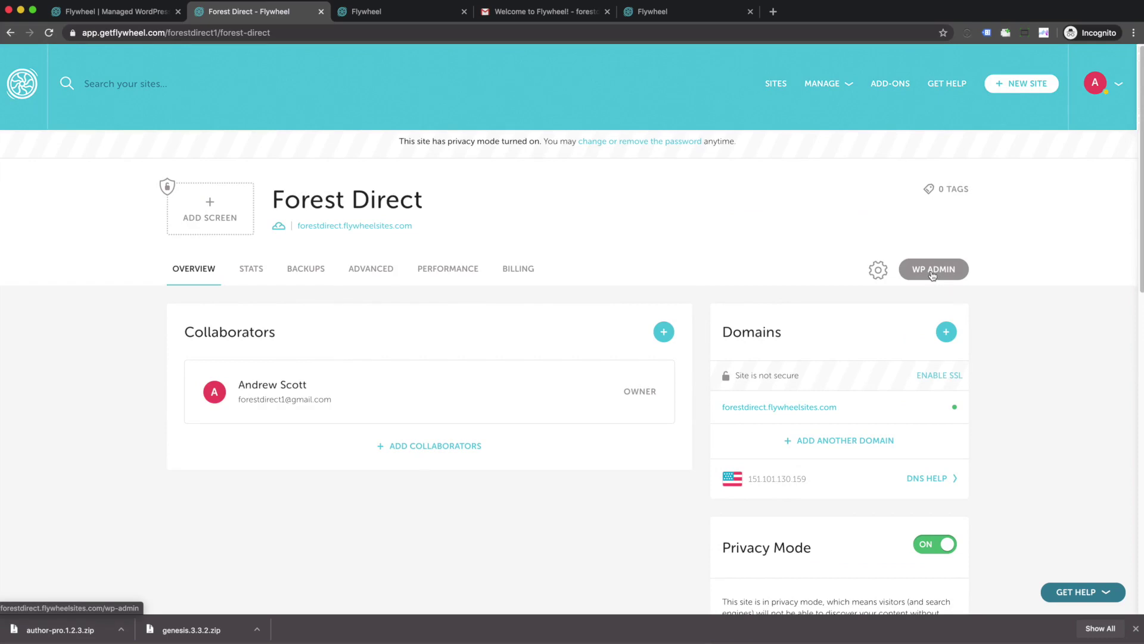
Step: Open WP Admin and pass the privacy sign-in with the privacy-mode username and password
left_click(933, 269)
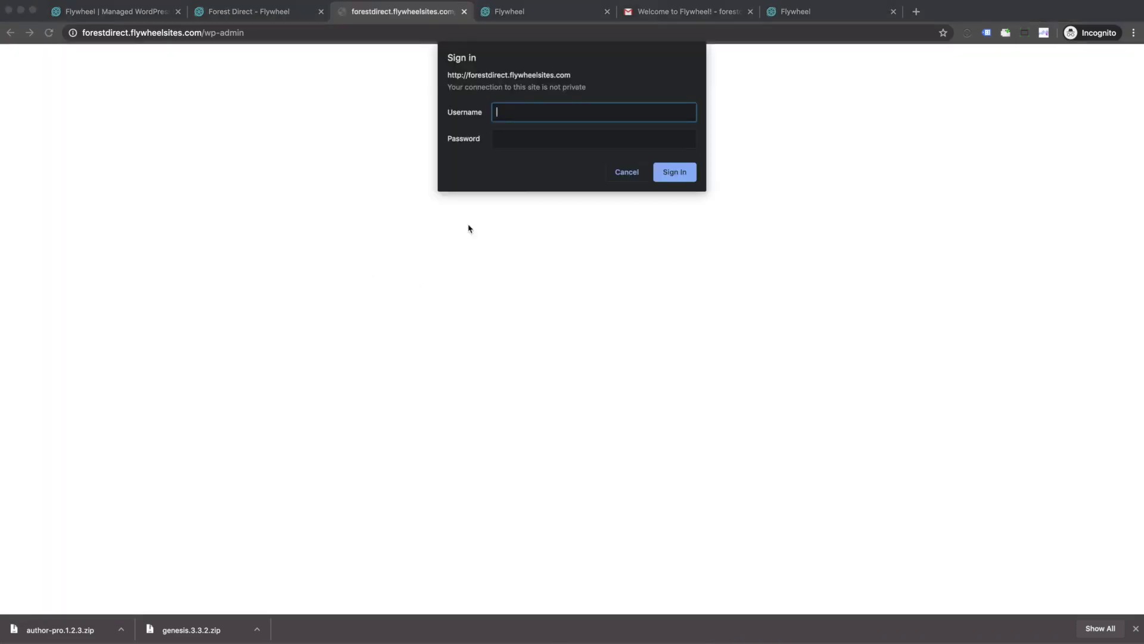
type("flywheel")
key("Tab")
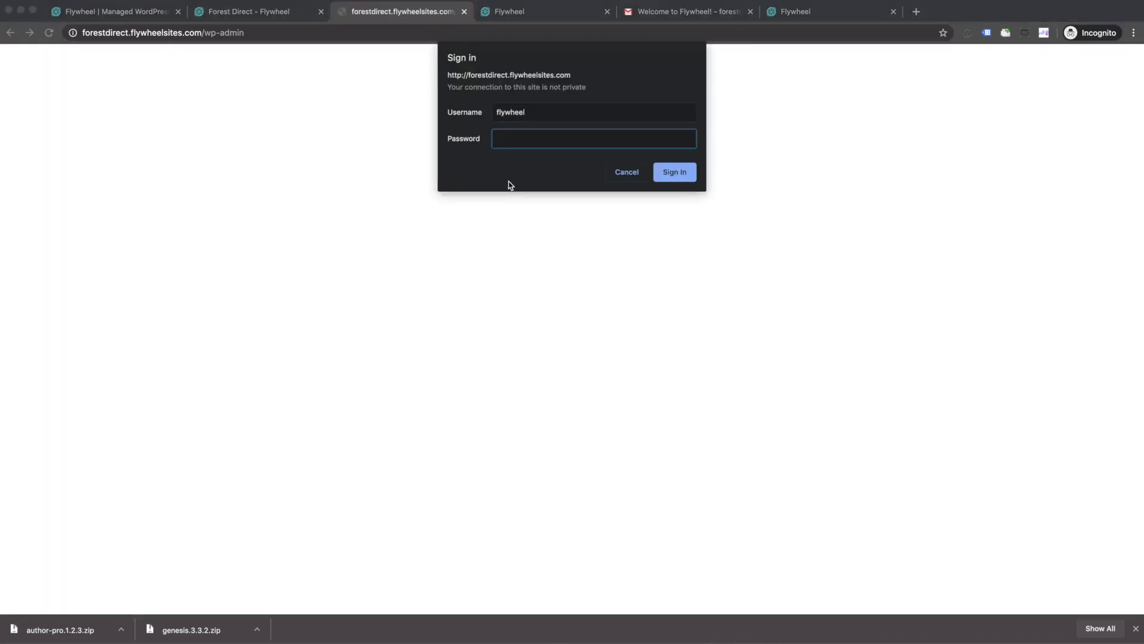
type("********")
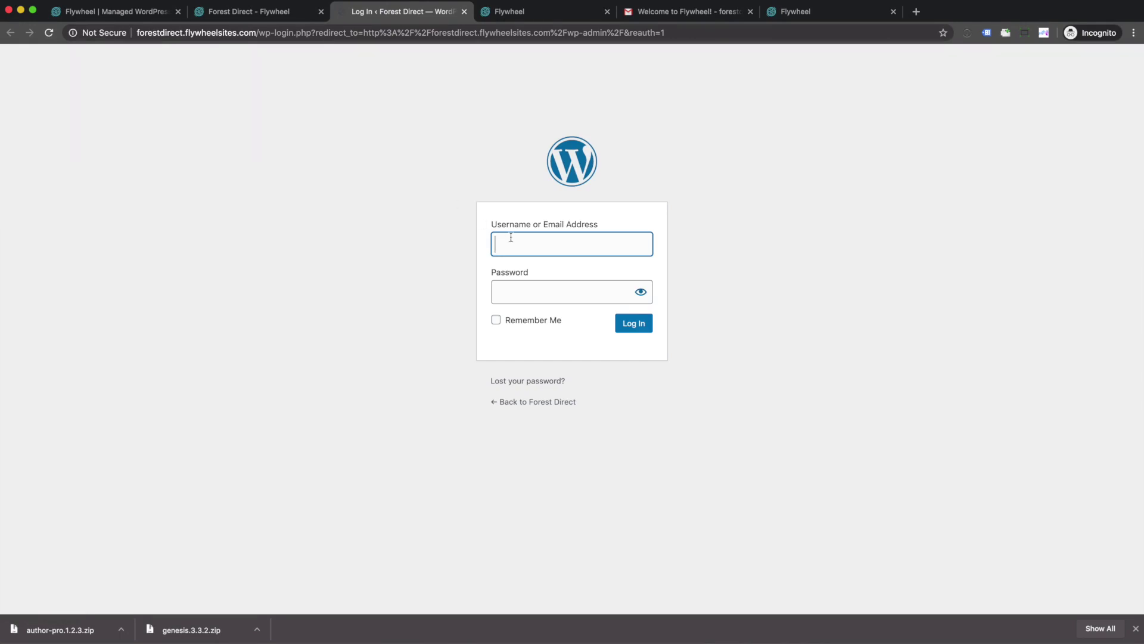
Step: Log in to the WordPress admin with the site's WordPress username and password
type("forestdirect1")
key("Tab")
type("••")
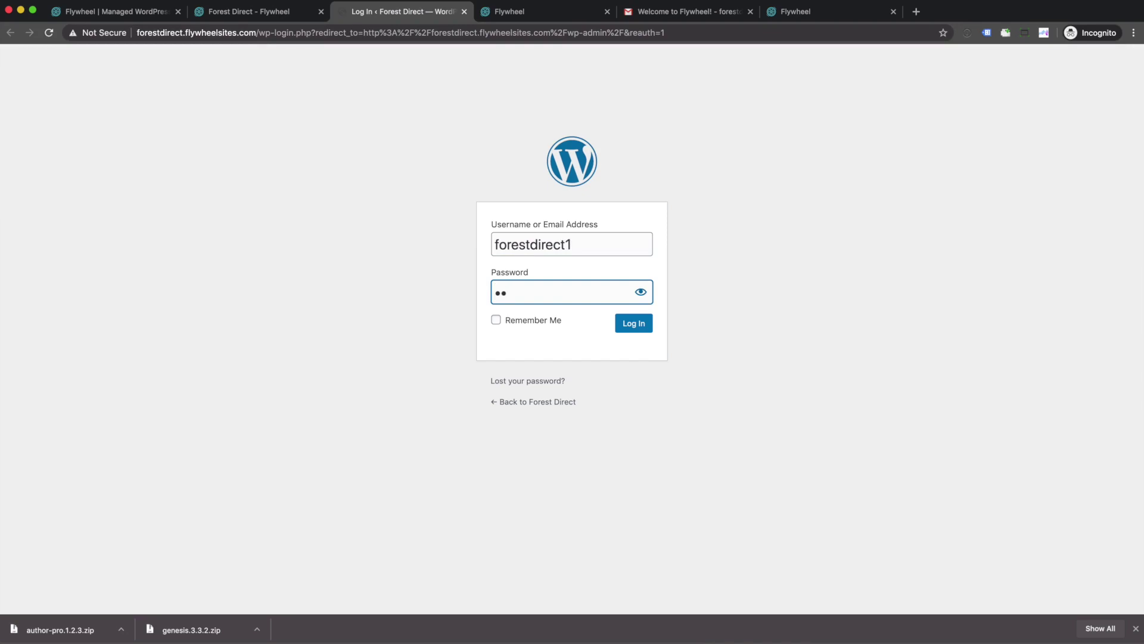
type("•••••••")
left_click(642, 329)
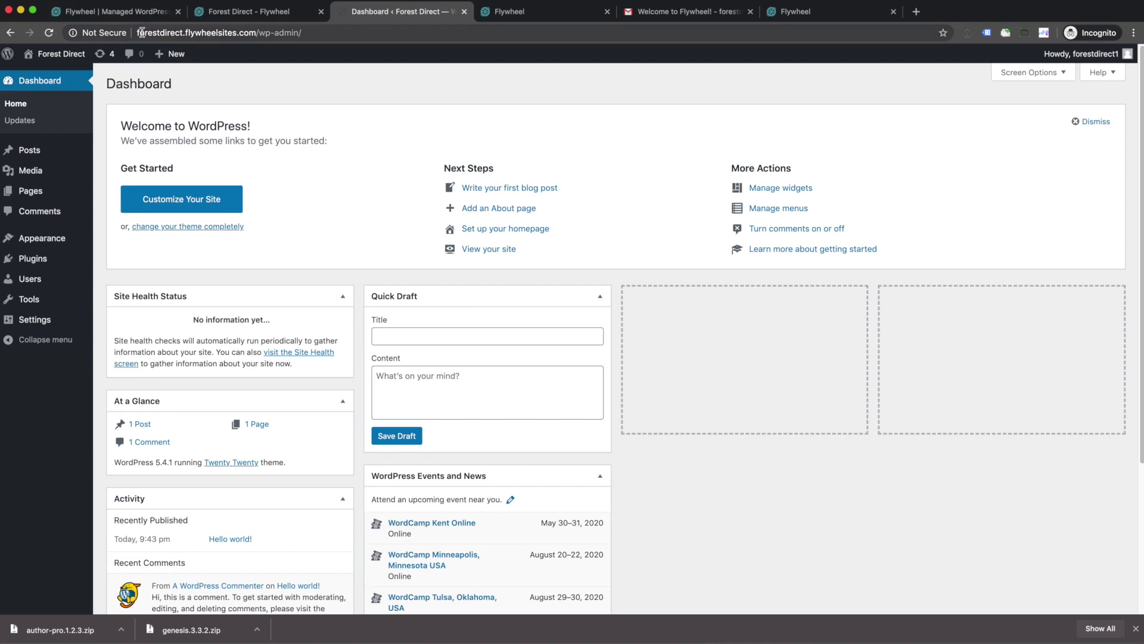
left_click_drag(138, 33, 237, 37)
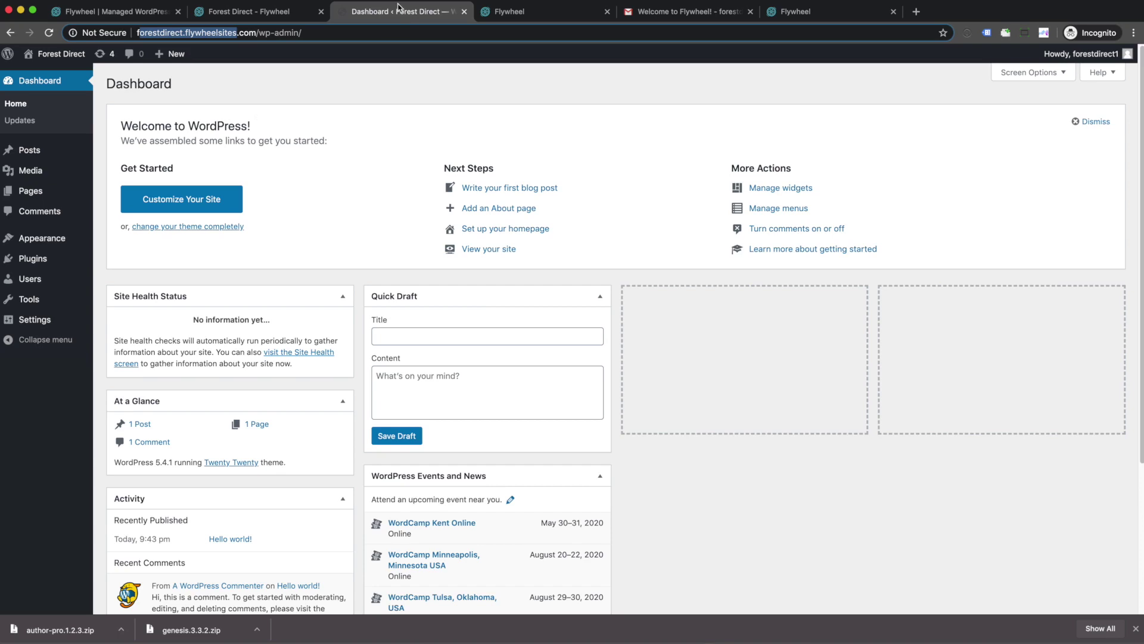
Step: Load the copied forestdirect.flywheelsites.com address in the spare tab, then return to the Dashboard
left_click(170, 33)
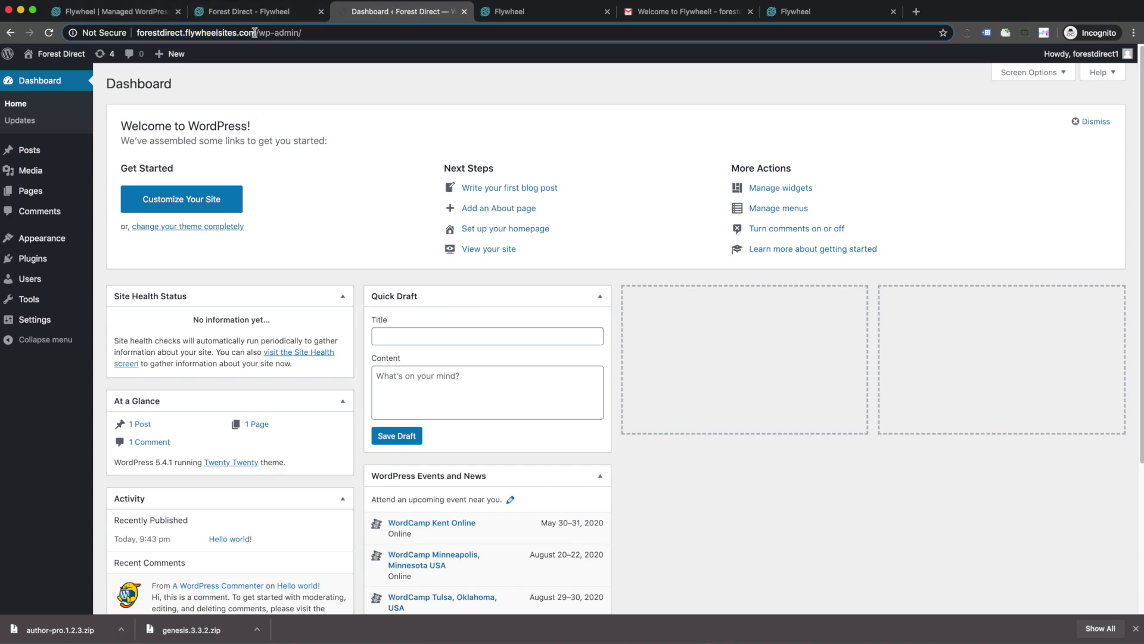
left_click_drag(257, 33, 119, 33)
key("super+c")
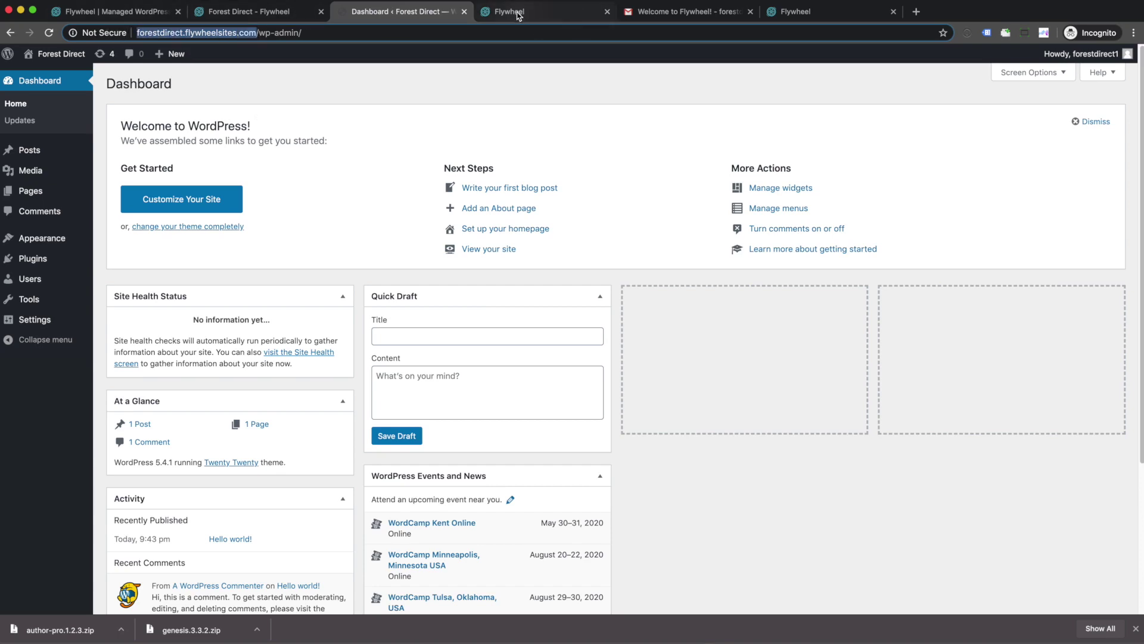
left_click(808, 13)
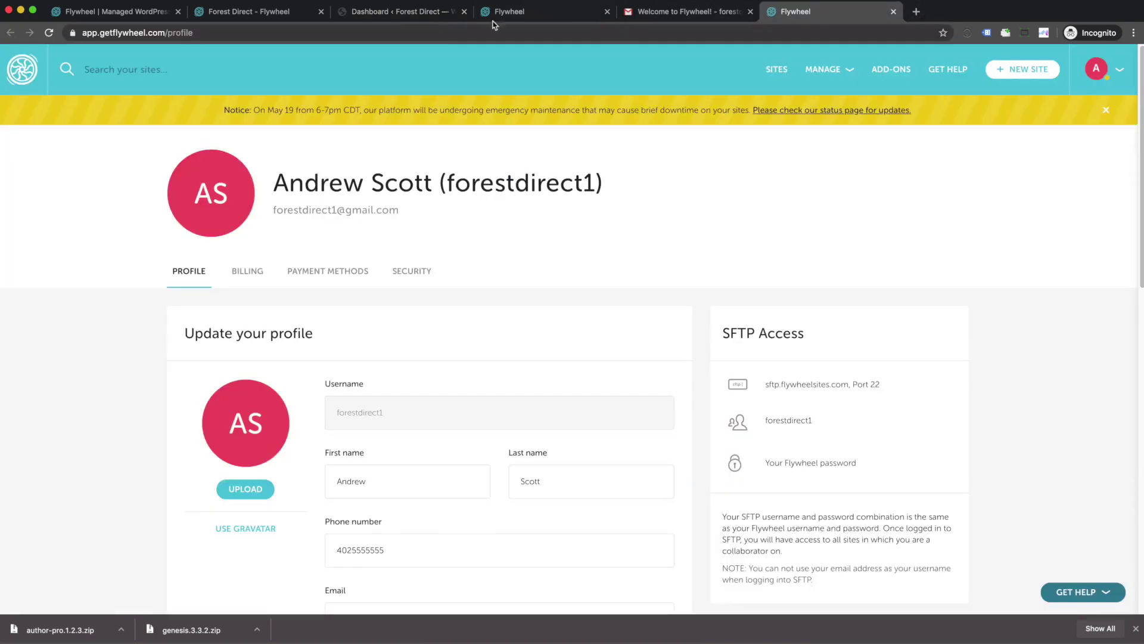
left_click(452, 32)
key("super+v")
key("Return")
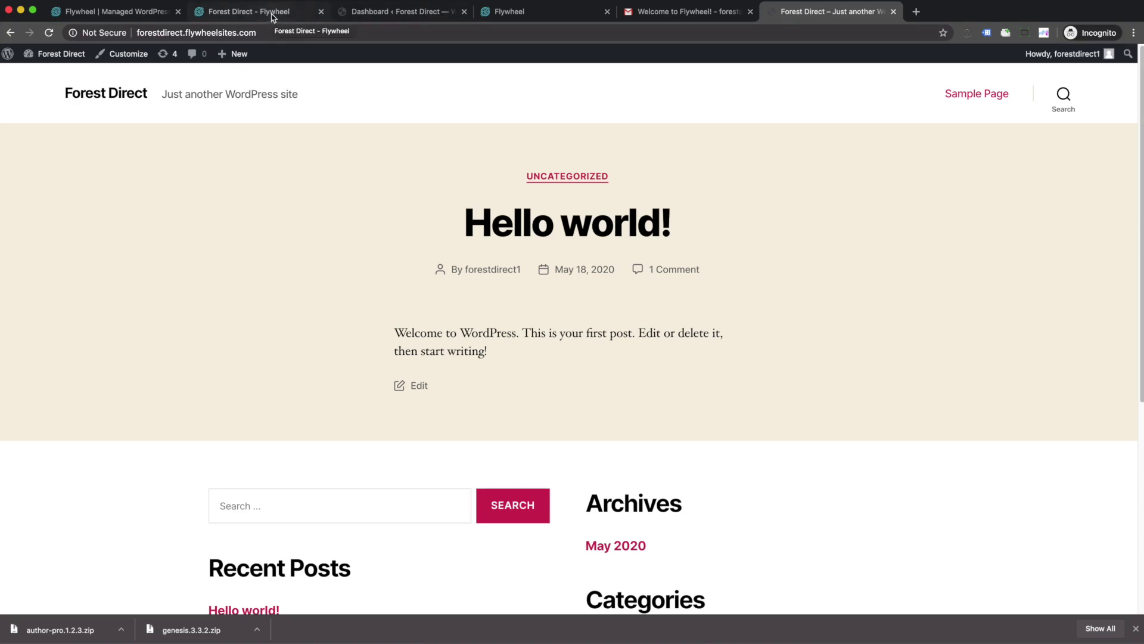
left_click(271, 18)
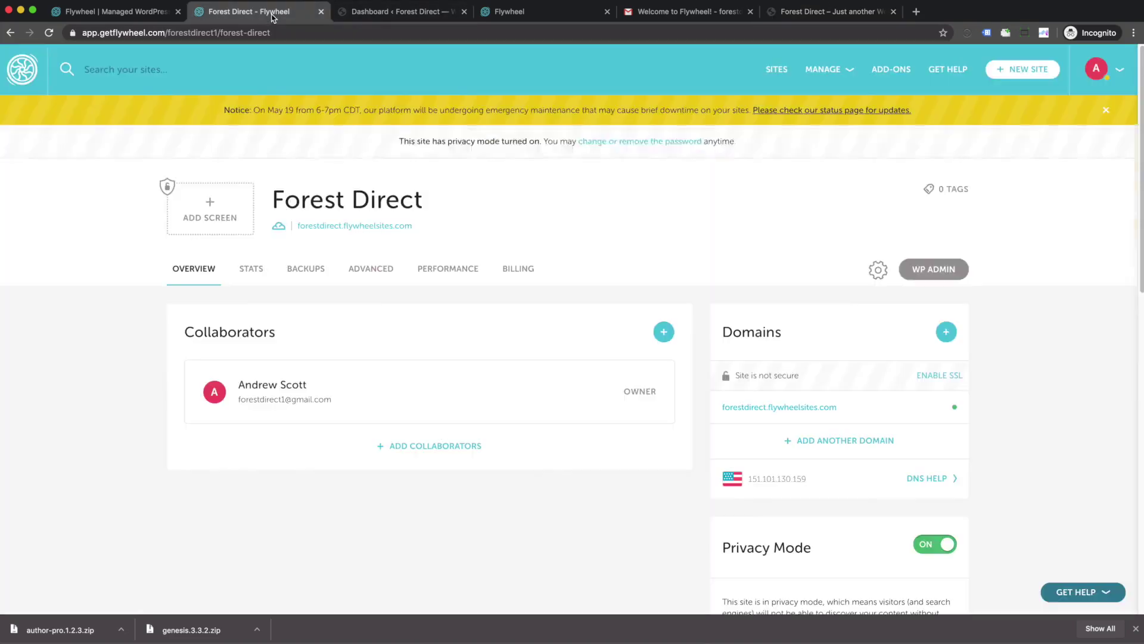
left_click(408, 14)
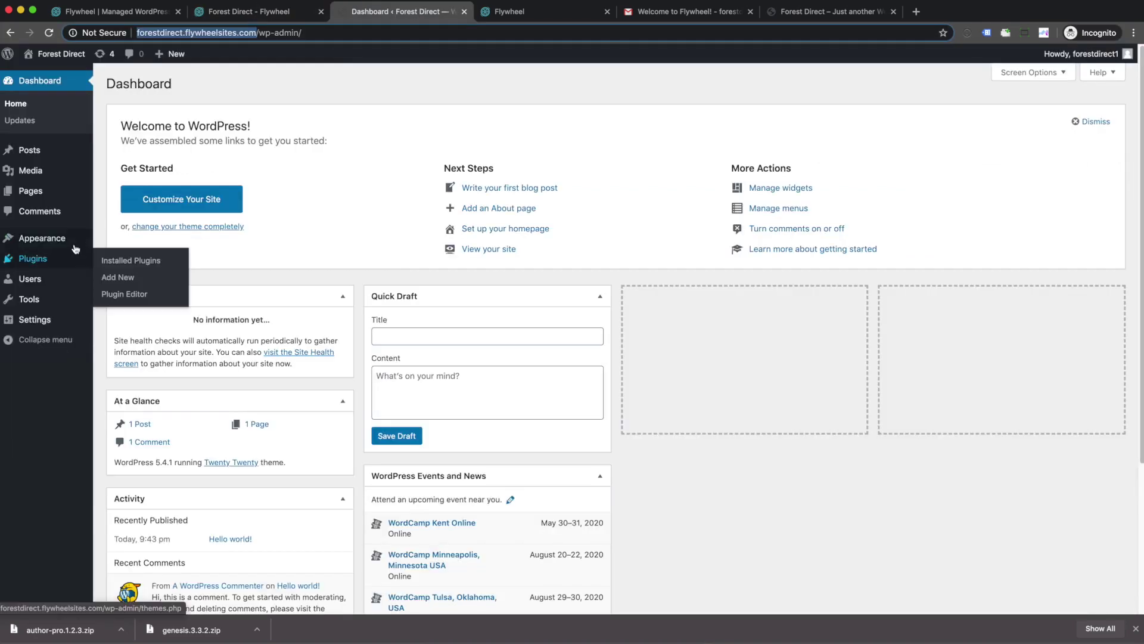
Step: Upload genesis.3.3.2.zip as a new theme, install it and activate Genesis
mouse_move(73, 246)
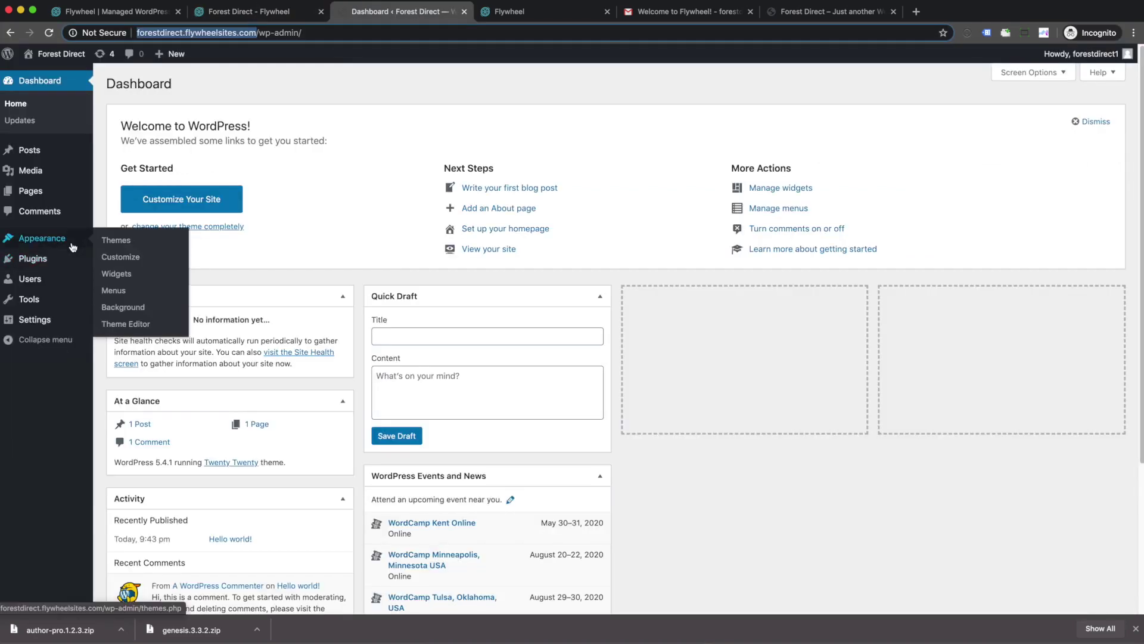
left_click(115, 240)
left_click(197, 83)
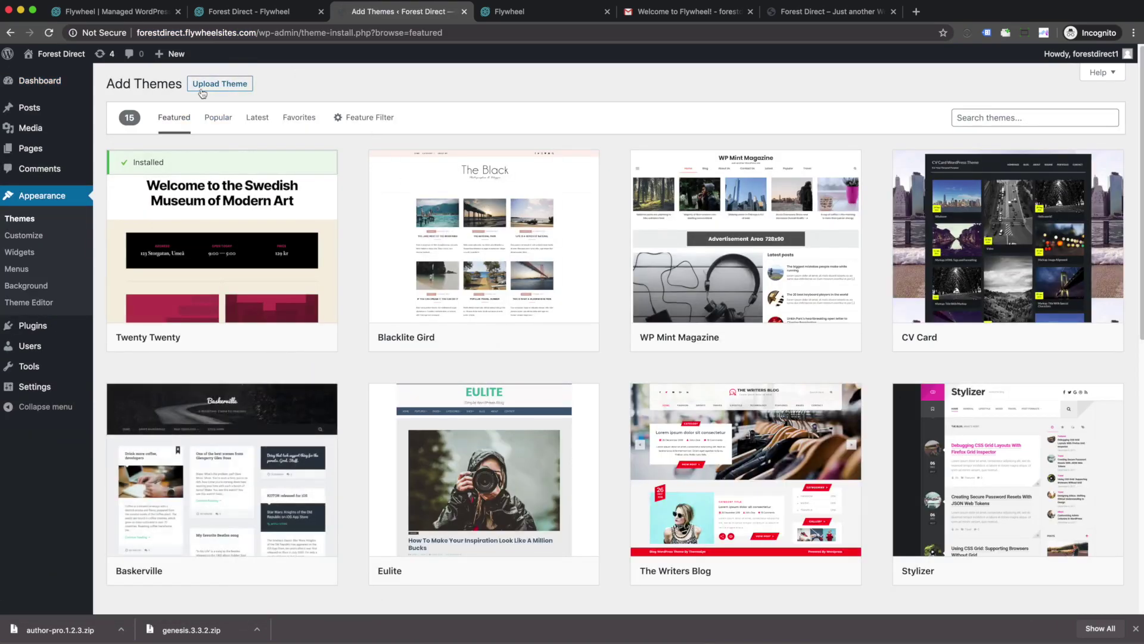
left_click(217, 87)
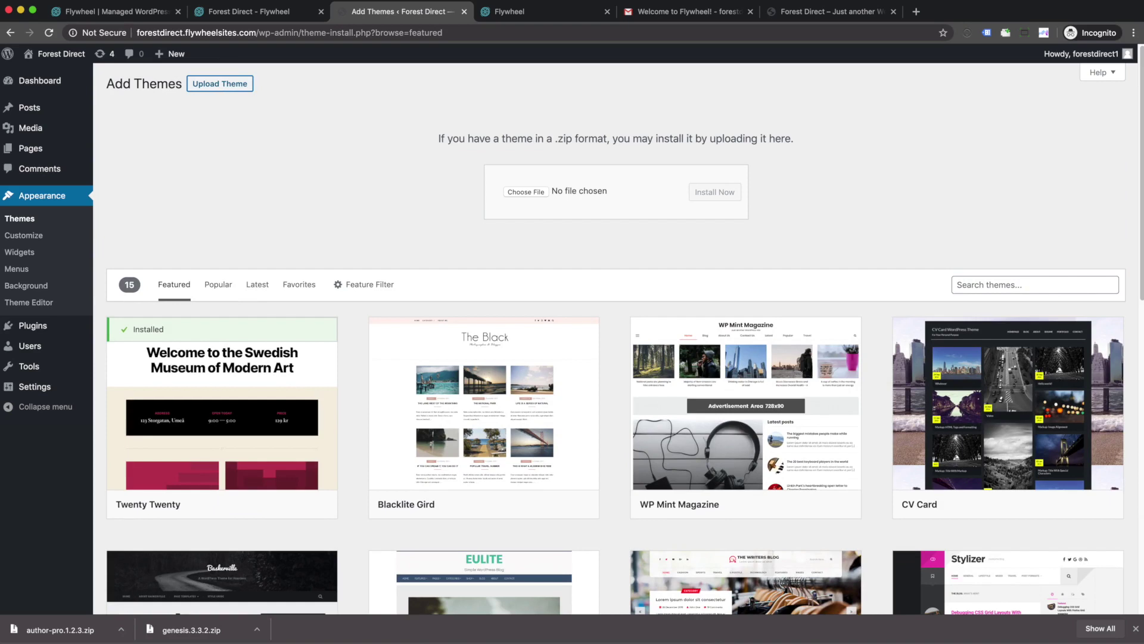
left_click_drag(184, 630, 522, 192)
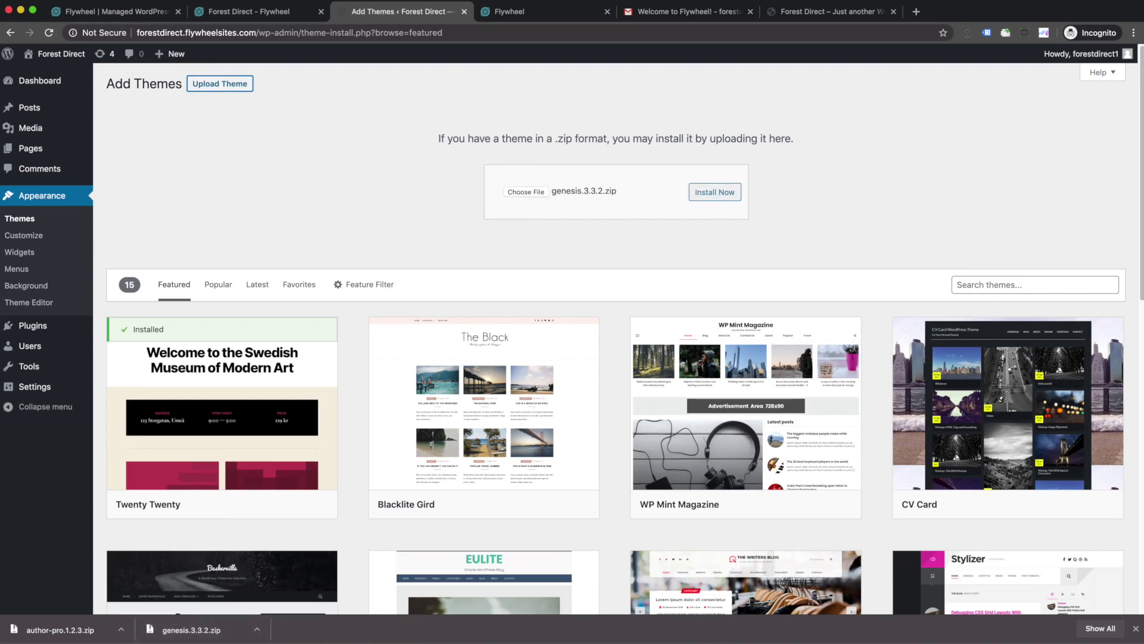
left_click(715, 193)
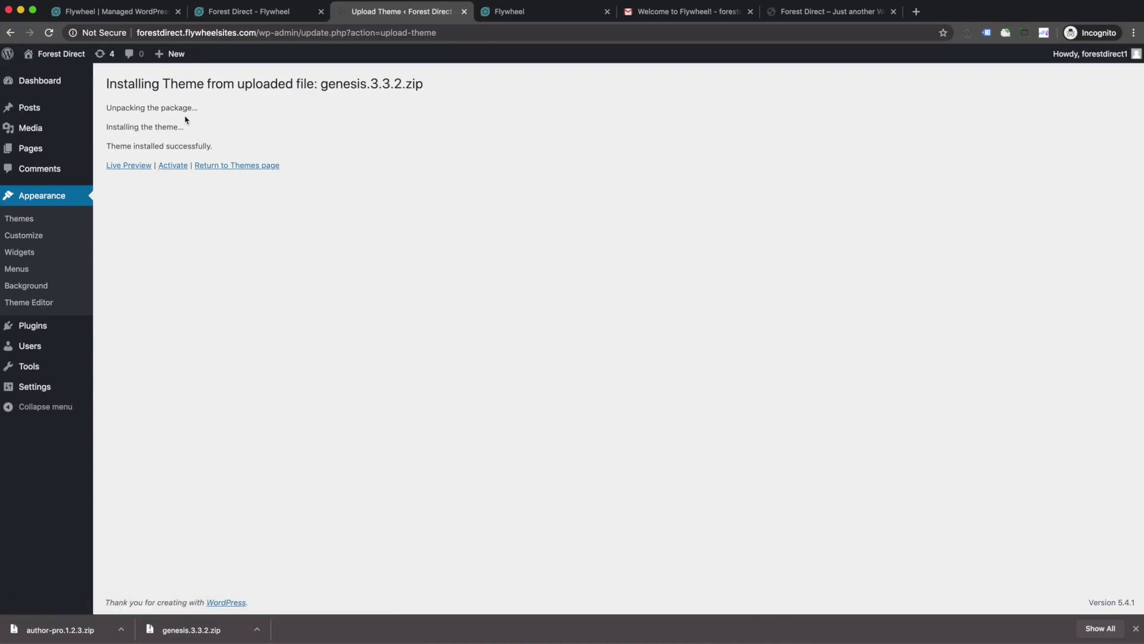
left_click(171, 166)
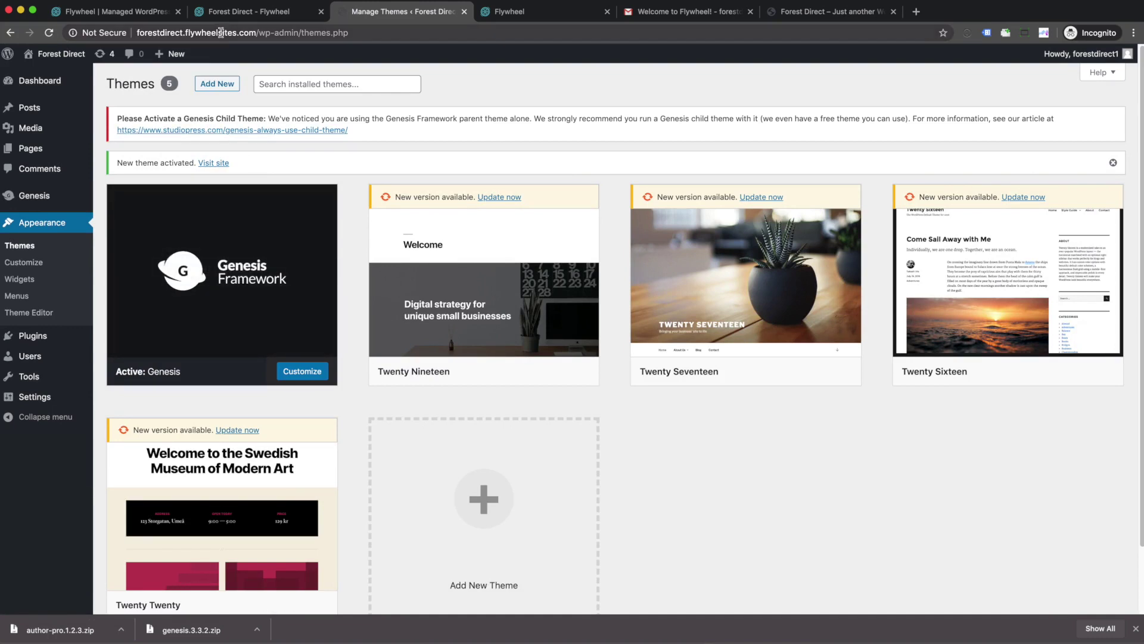
Step: Upload author-pro.1.2.3.zip, install it and activate Author Pro
left_click(218, 86)
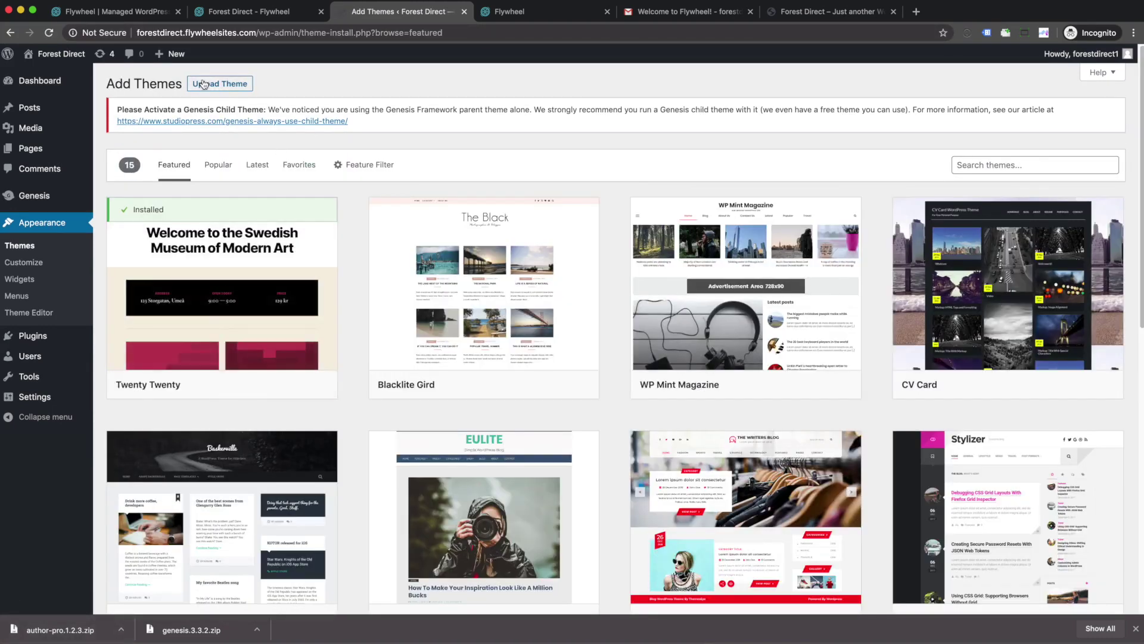
left_click(203, 85)
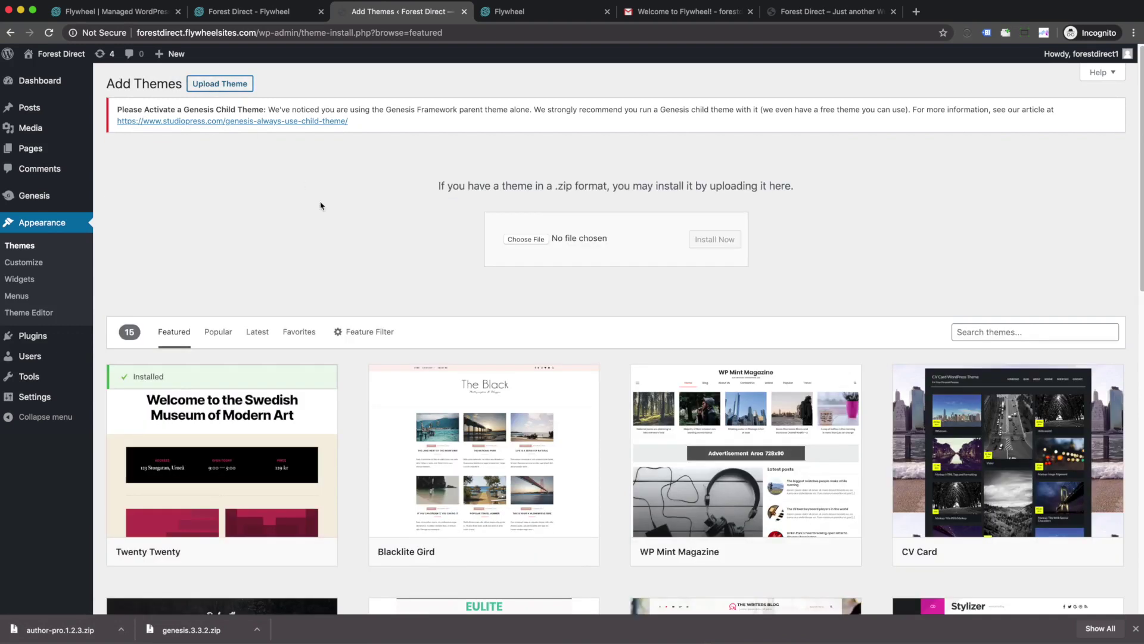
left_click_drag(66, 636, 526, 242)
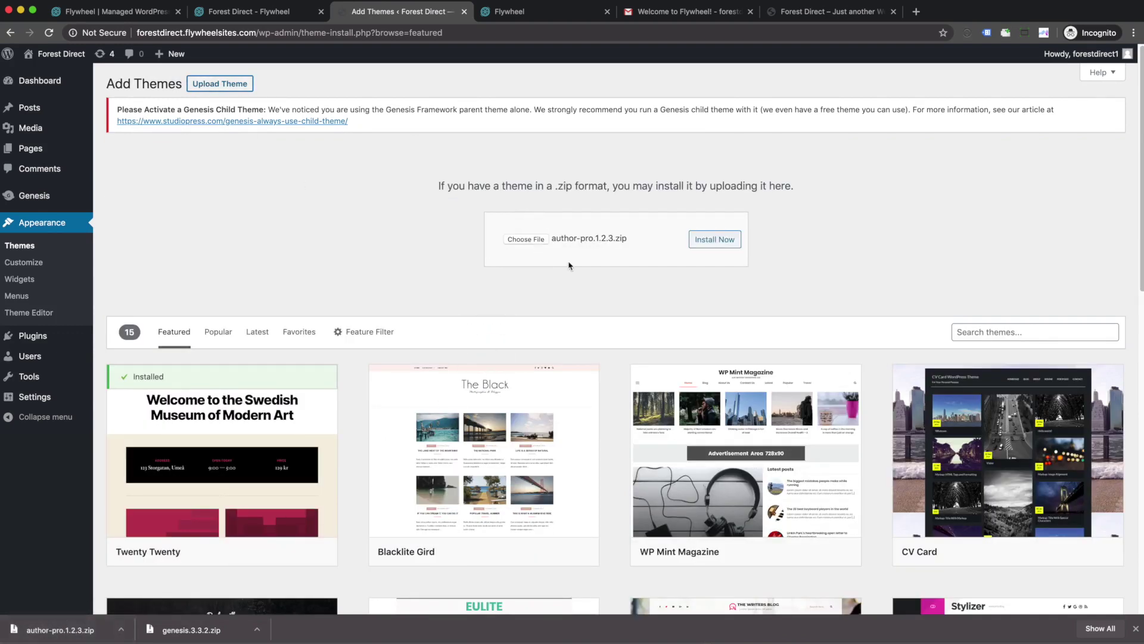
left_click(728, 244)
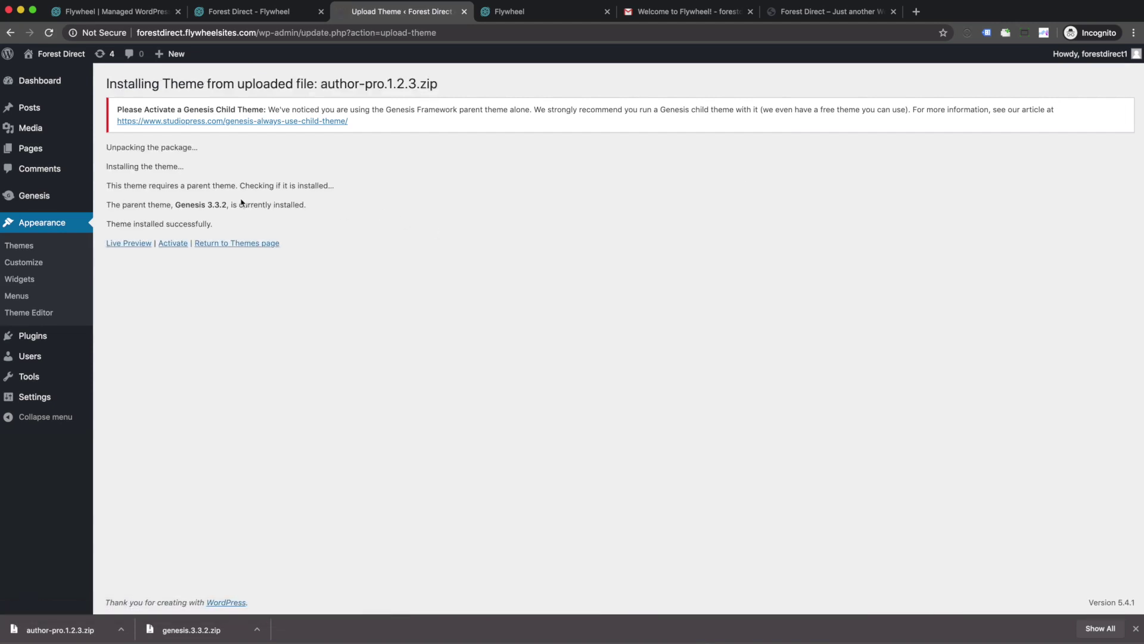
left_click(173, 243)
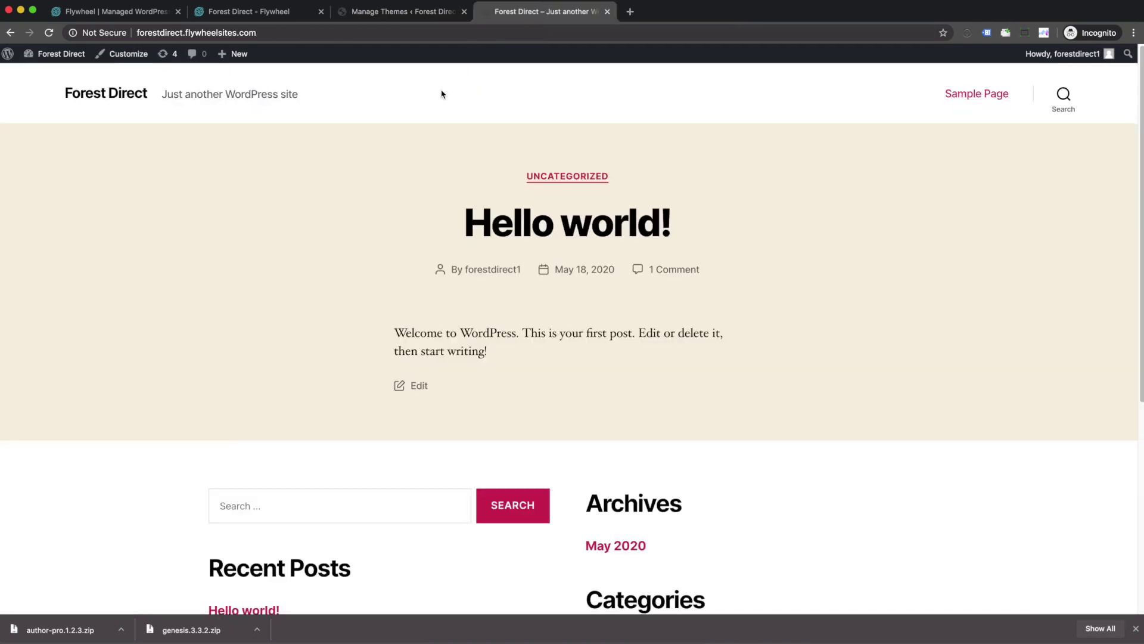
Step: In the Author Pro customizer, set the homepage to the static Sample Page and publish
key("super+r")
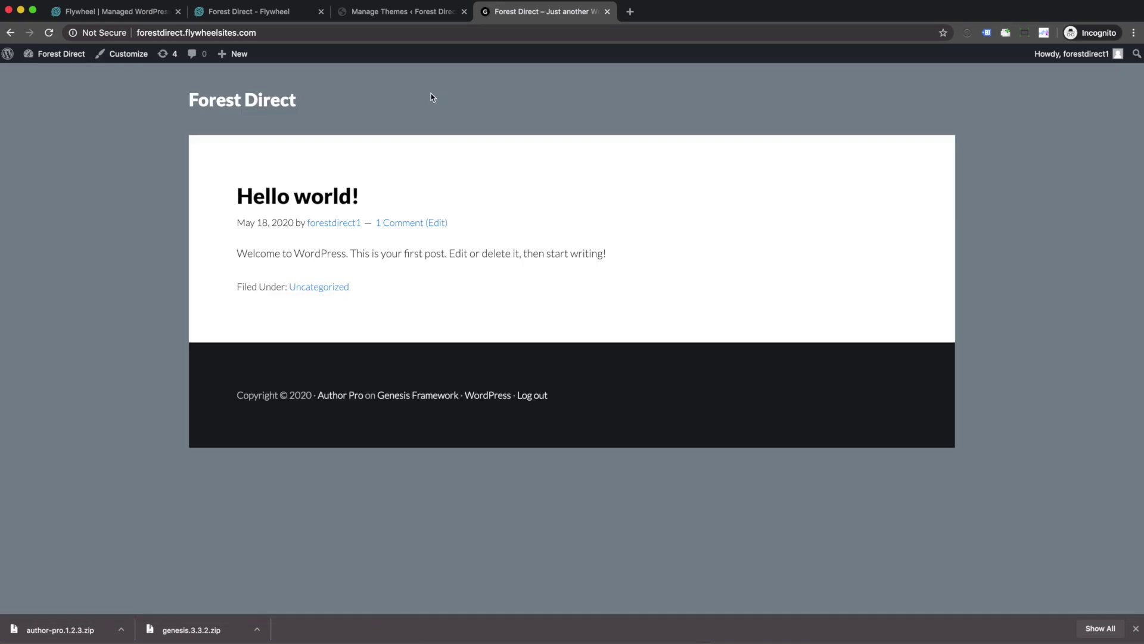
left_click(359, 15)
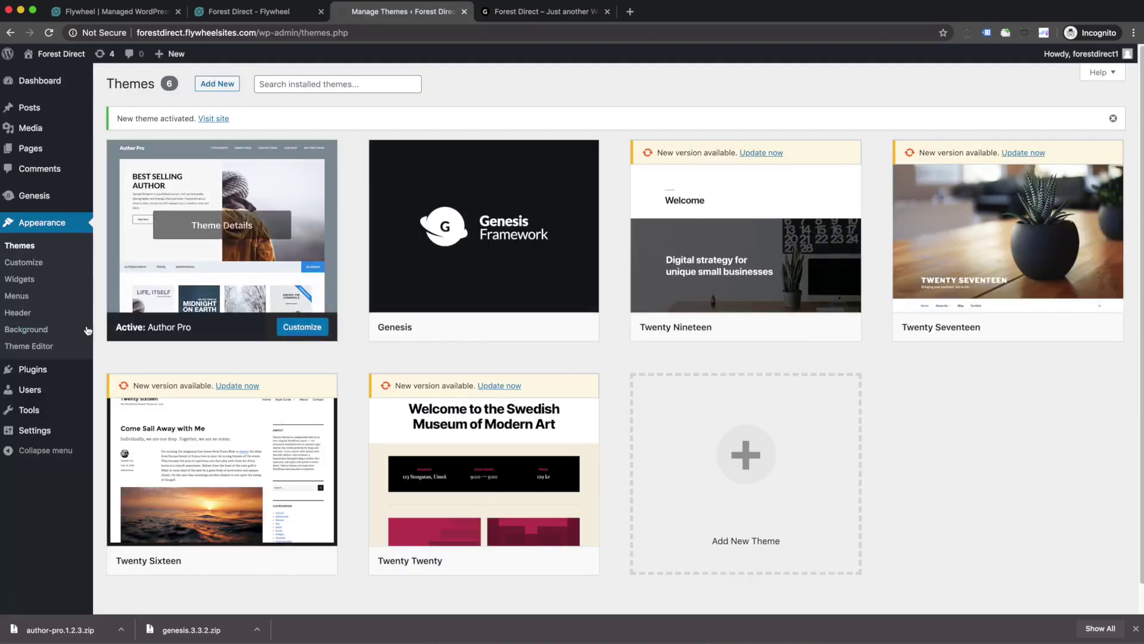
left_click(41, 266)
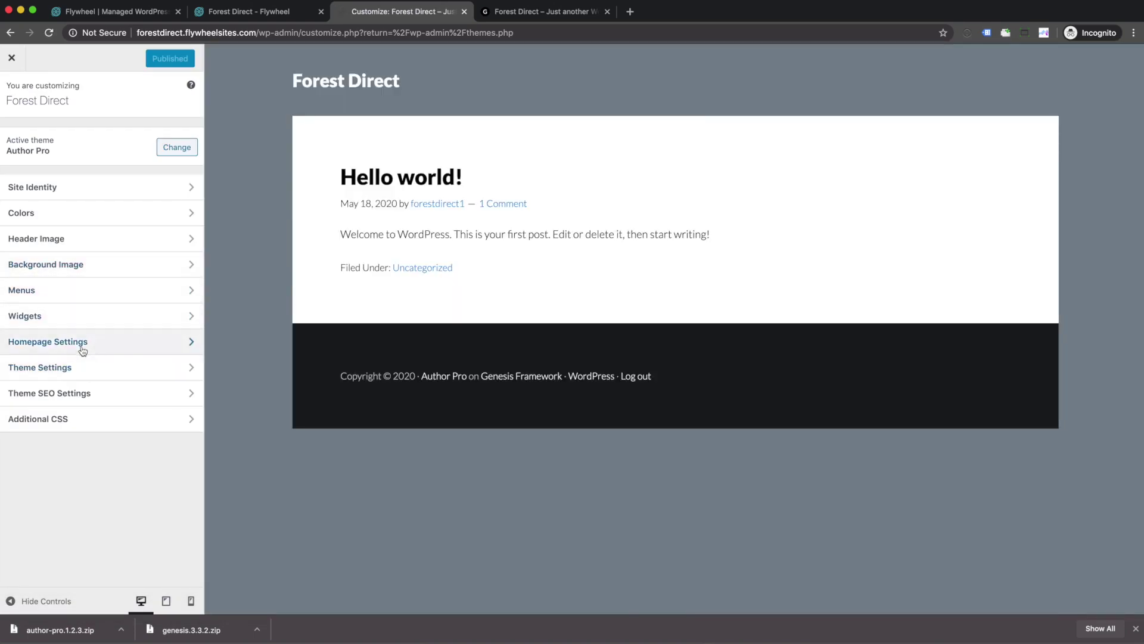
left_click(80, 345)
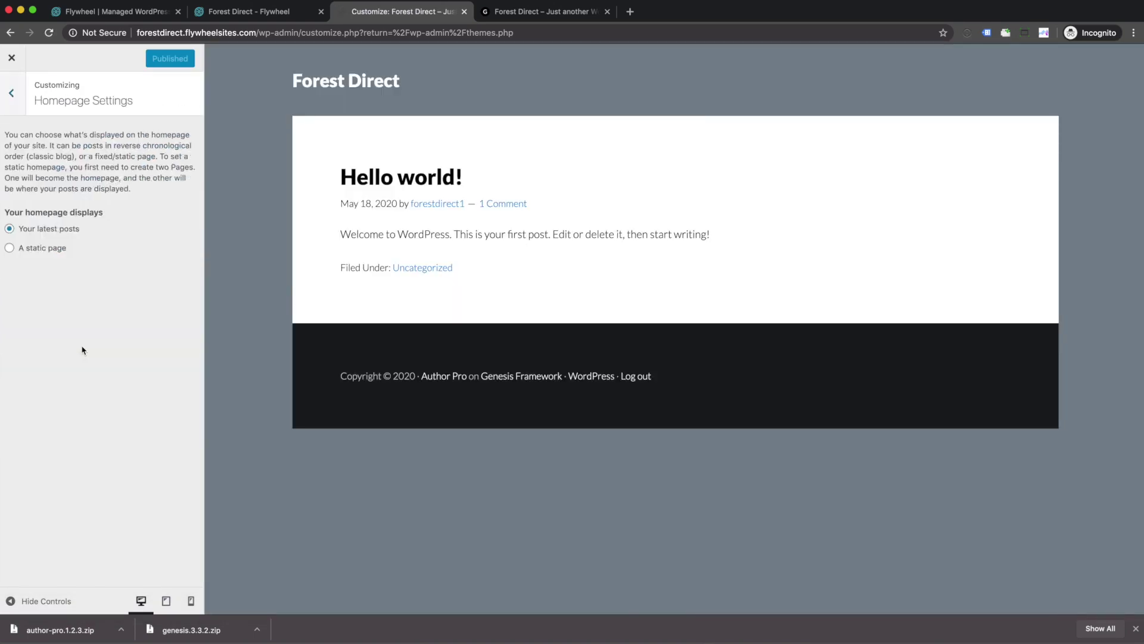
left_click(31, 250)
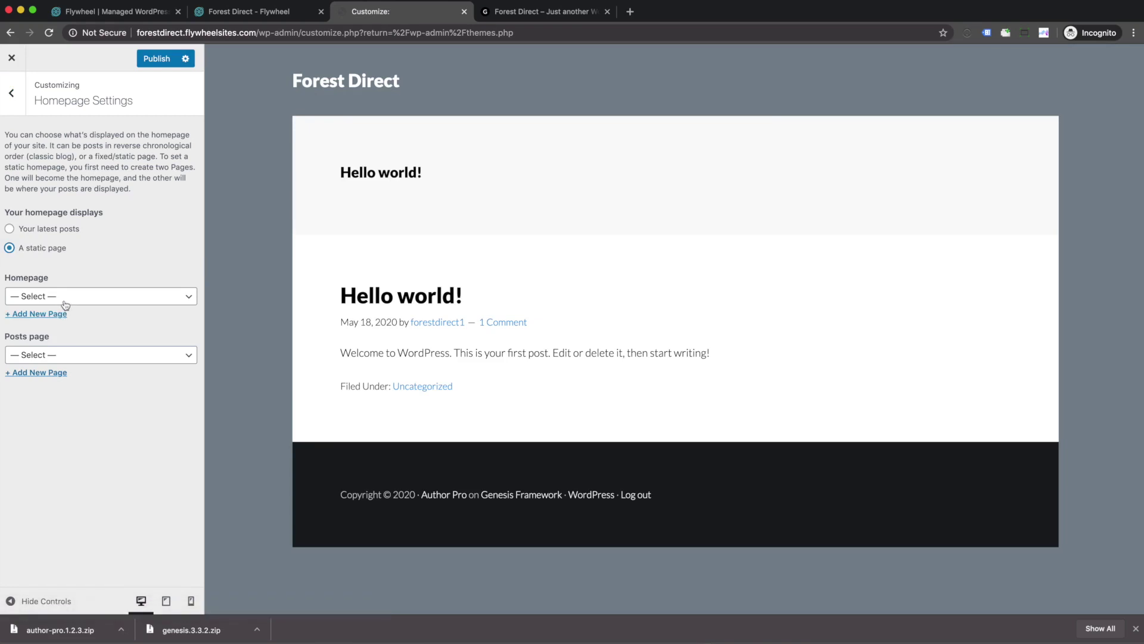
left_click(66, 300)
left_click(69, 308)
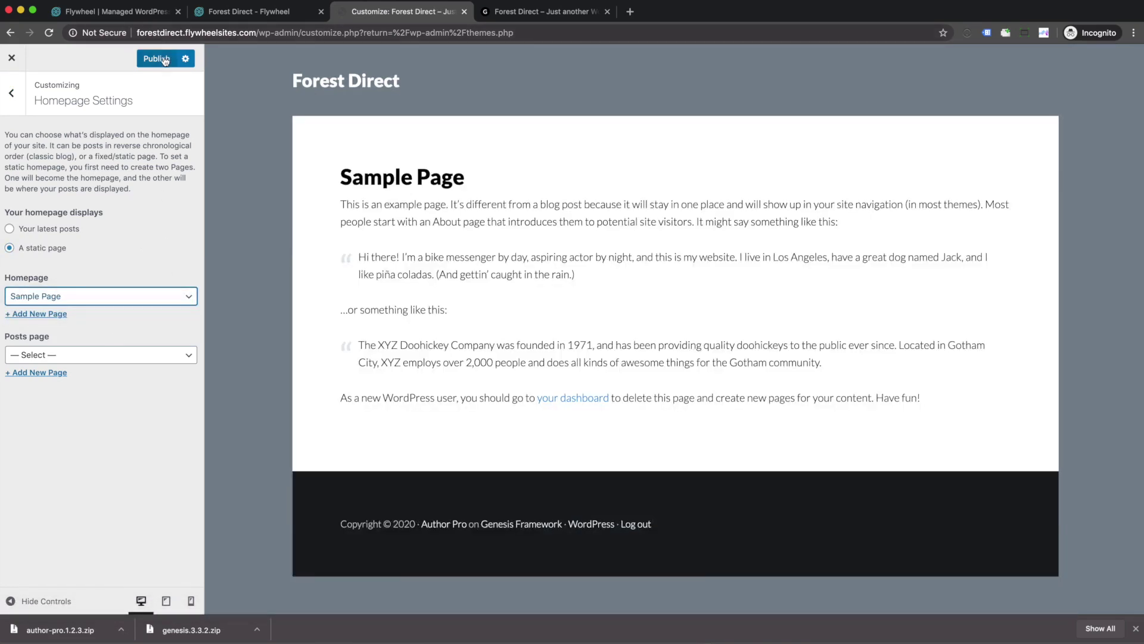
left_click(159, 61)
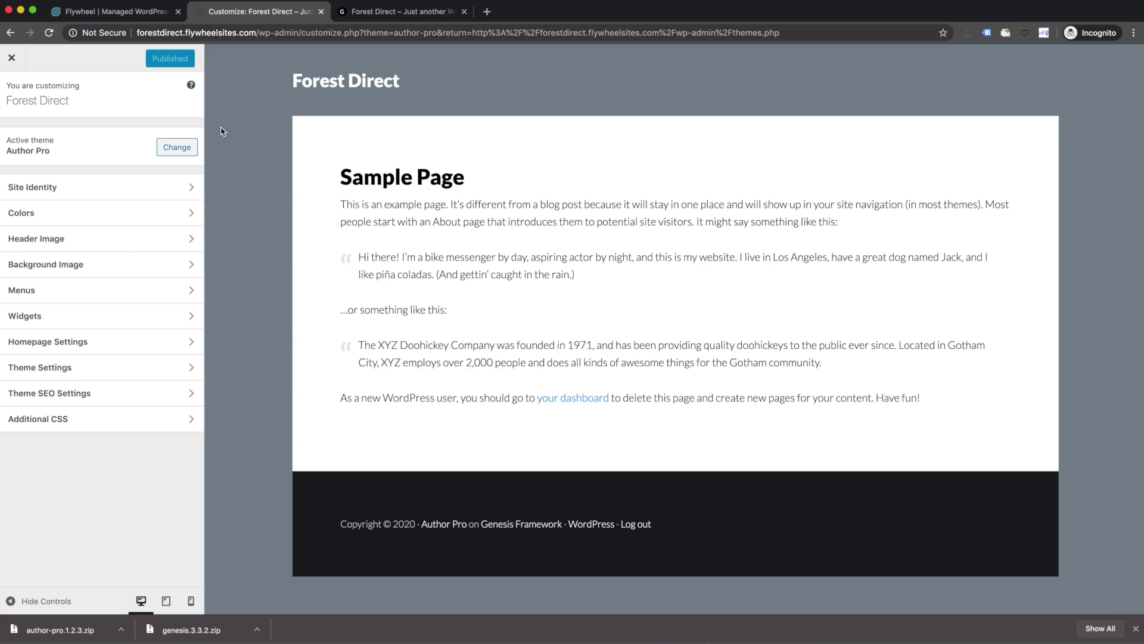
left_click(11, 57)
Step: Open the Sample Page in the editor from the All Pages list
mouse_move(50, 152)
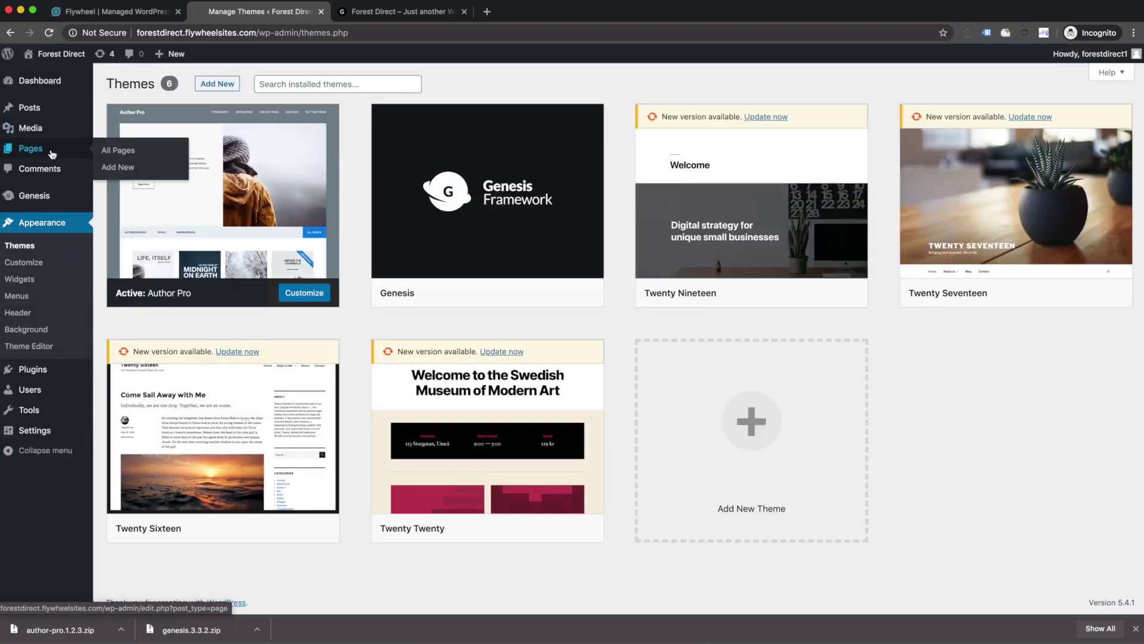
left_click(117, 153)
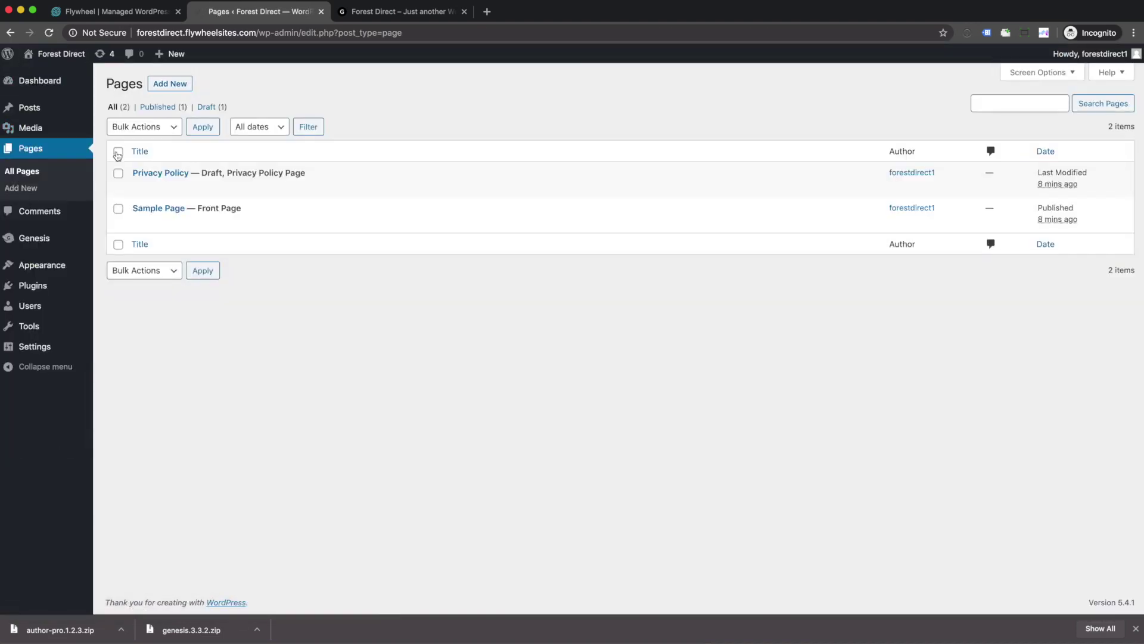
mouse_move(151, 209)
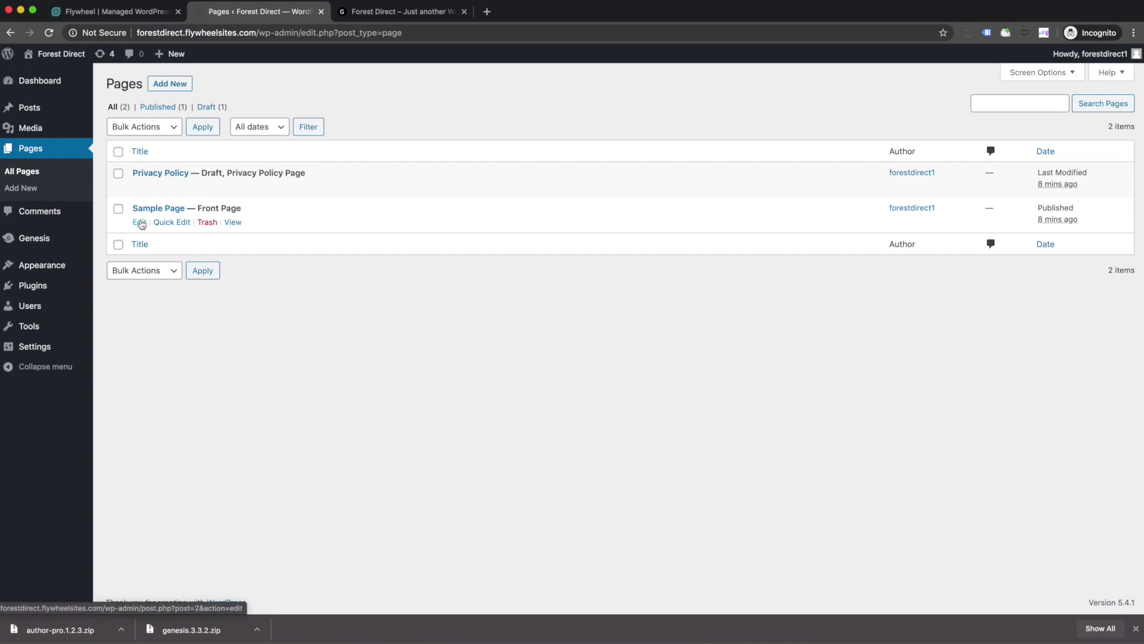
left_click(140, 223)
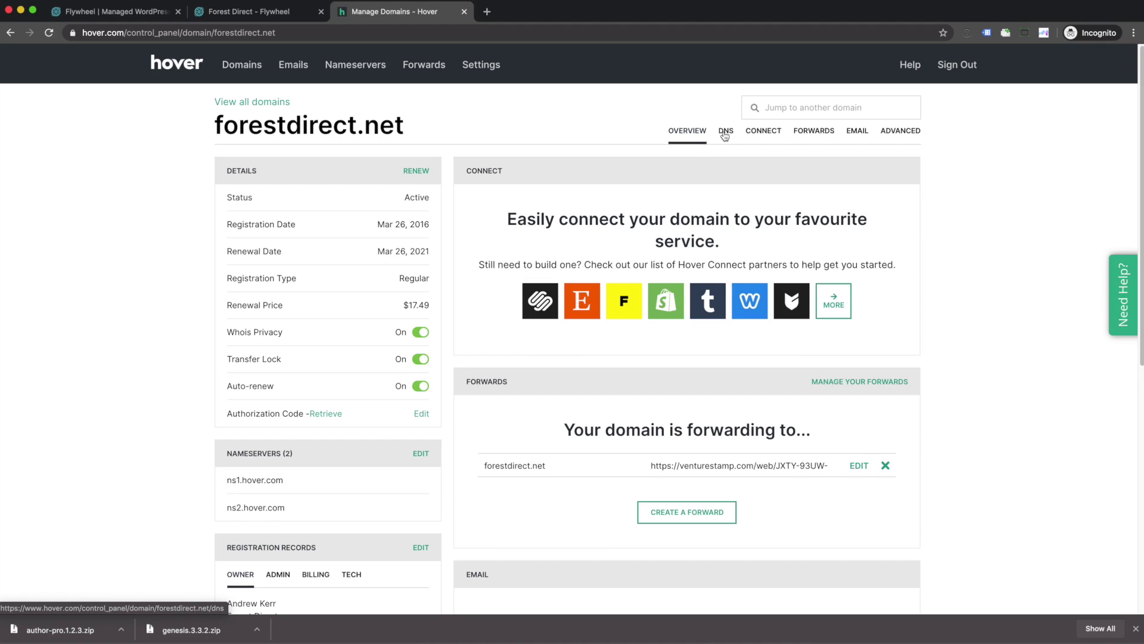
Step: View forestdirect.net's DNS records in Hover, then go back to the Flywheel dashboard
left_click(725, 133)
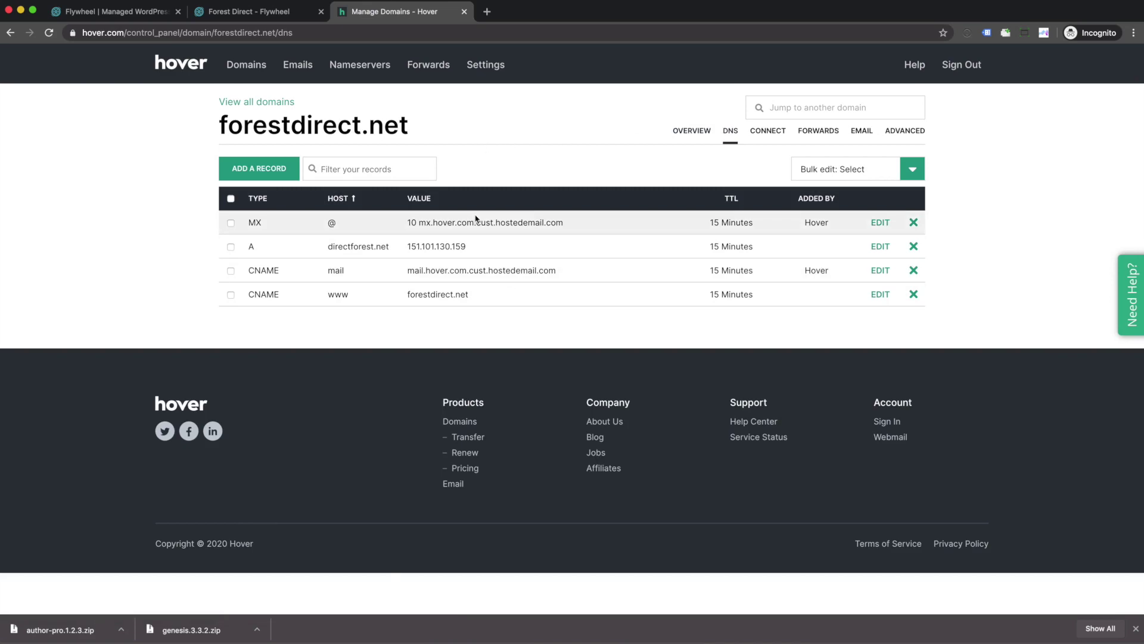
left_click(251, 12)
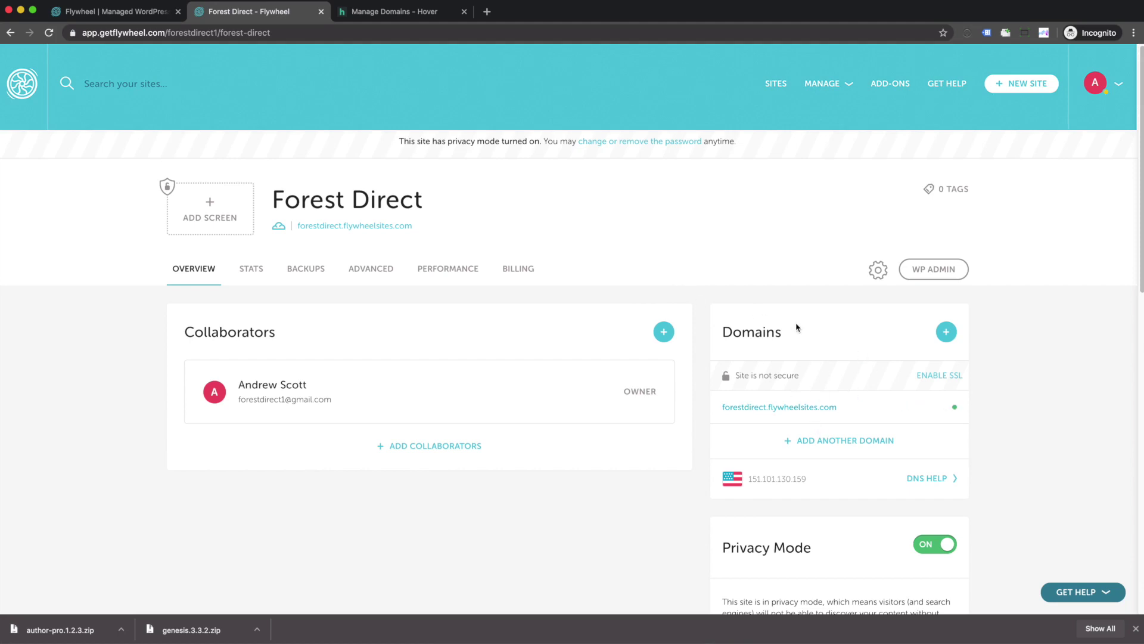
Step: Add forestdirect.net as the Forest Direct site's primary domain
left_click(942, 338)
left_click(469, 222)
type("fo")
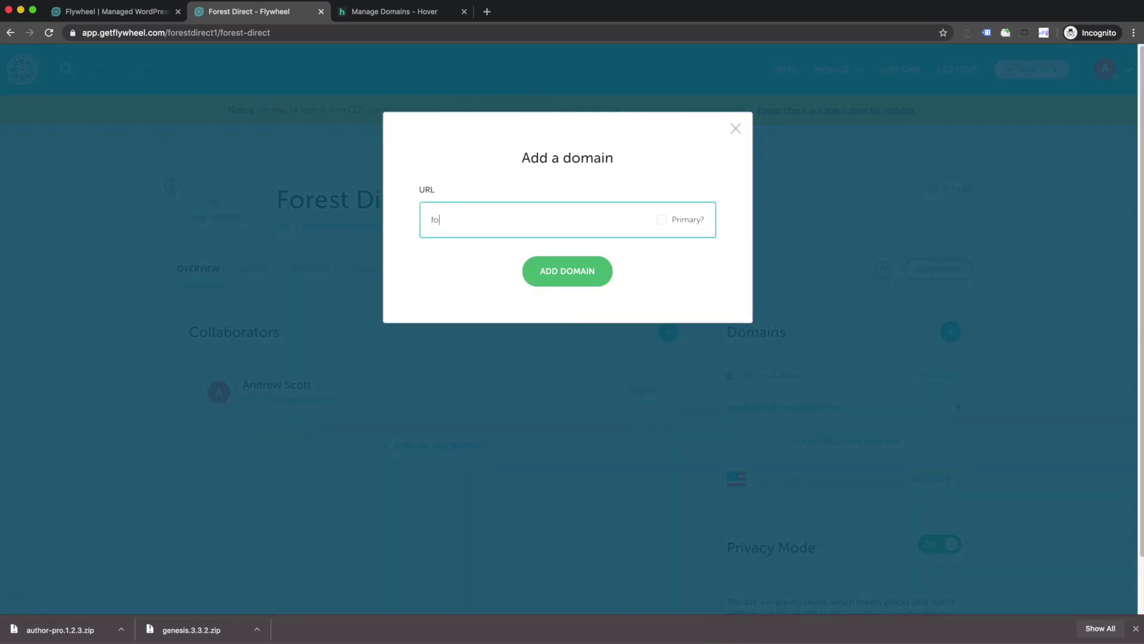
type("restdirect.net")
left_click(662, 222)
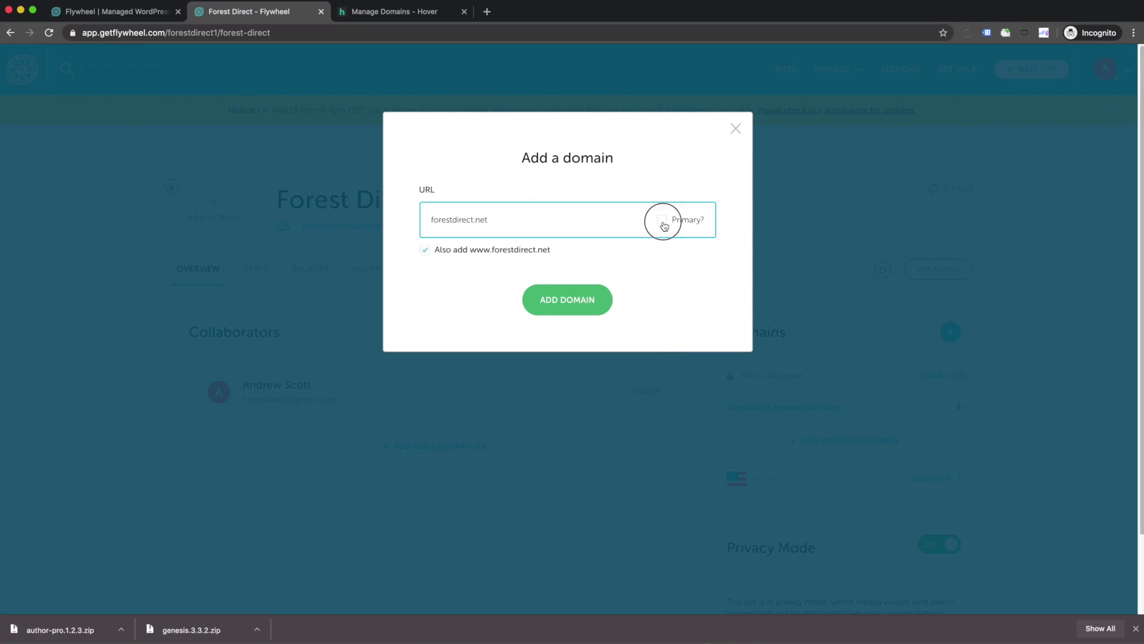
left_click(560, 302)
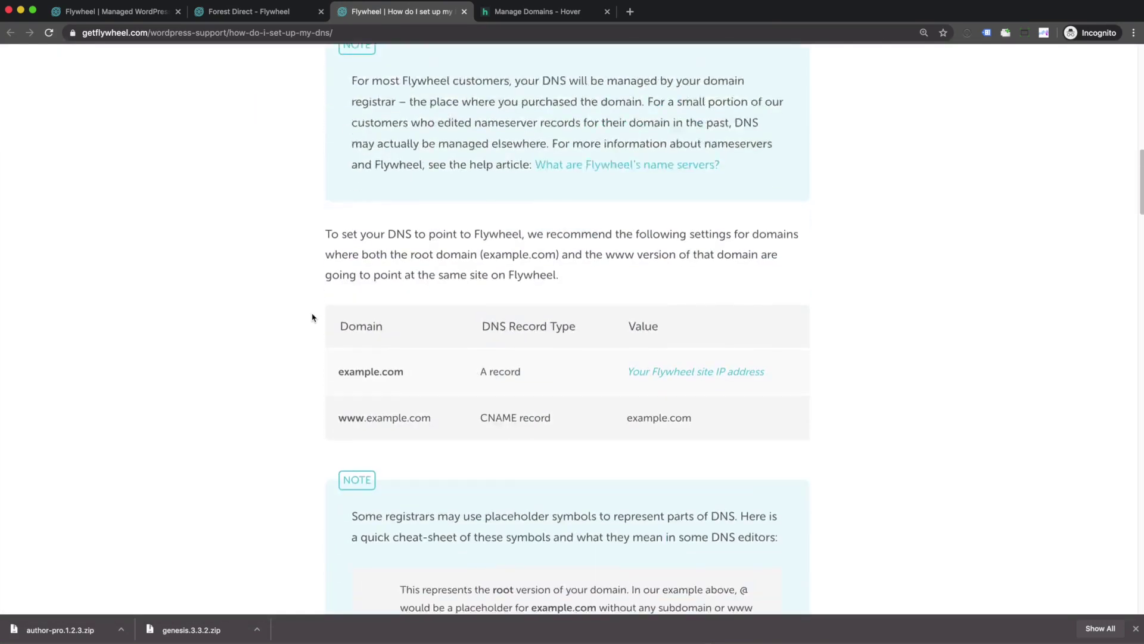
Step: Copy the site IP 151.101.130.159 from Flywheel and return to Hover's DNS records
scroll(312, 319, "up", 3)
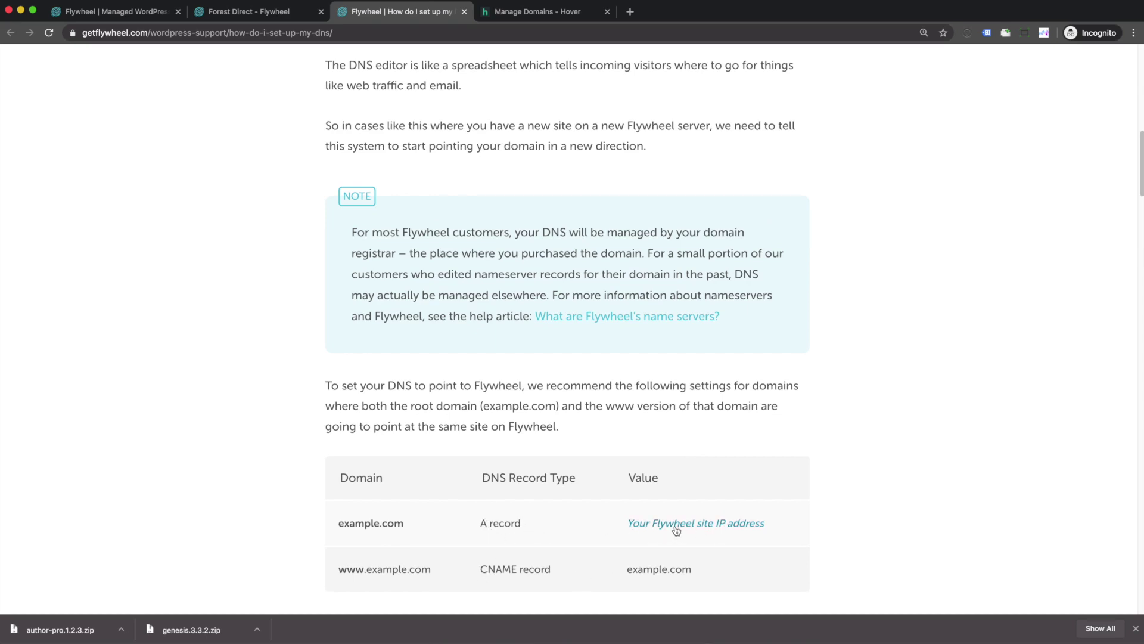
left_click(237, 15)
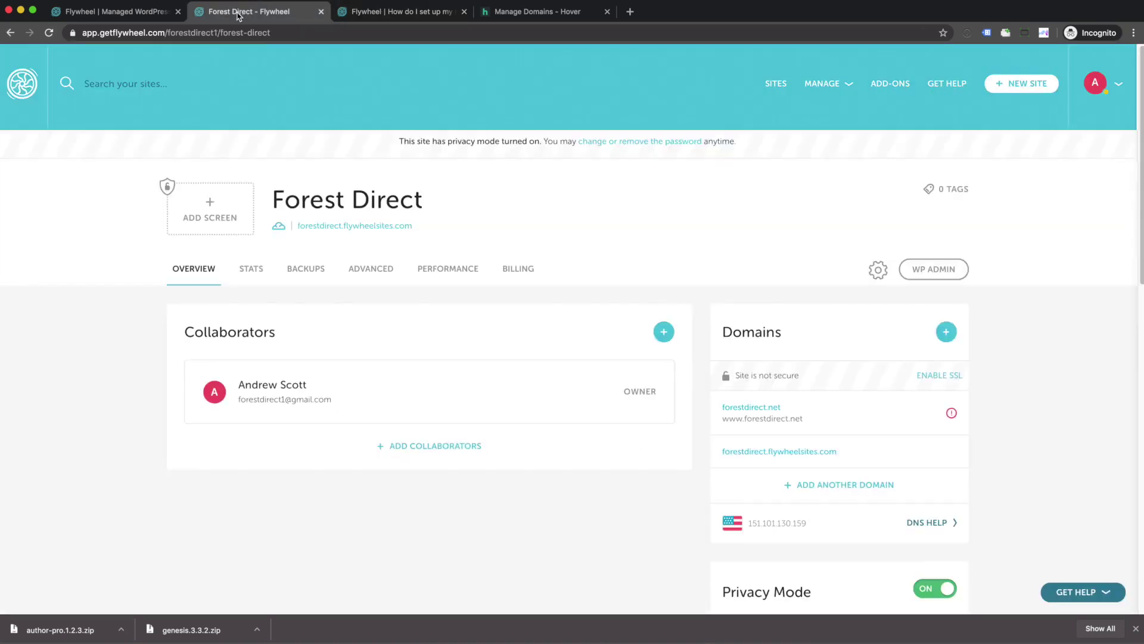
left_click_drag(812, 523, 746, 523)
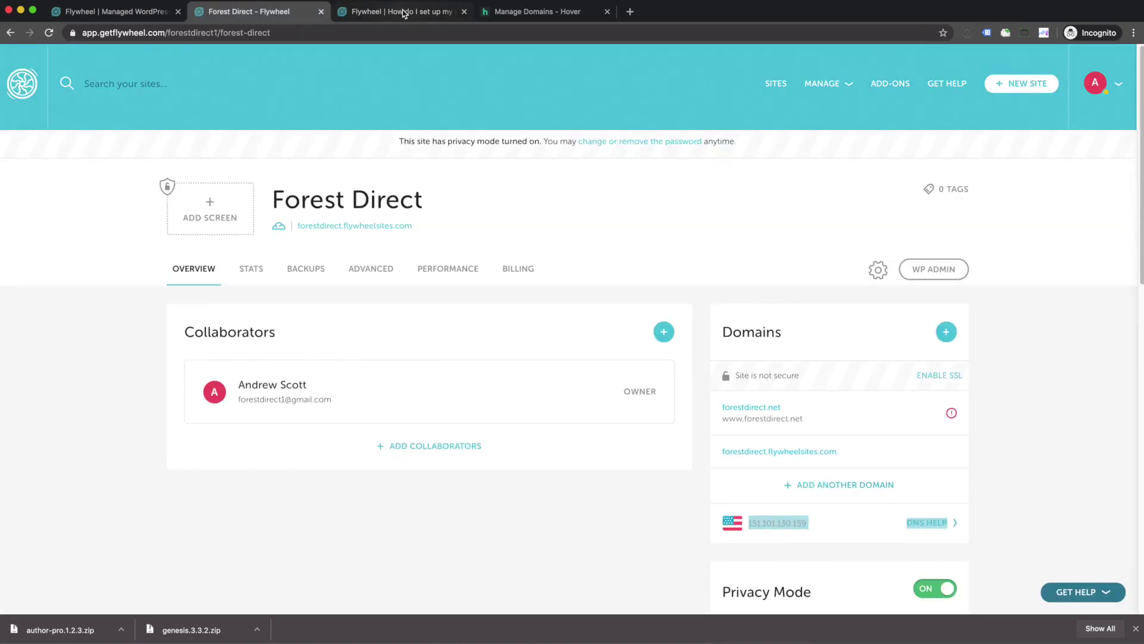
left_click(524, 12)
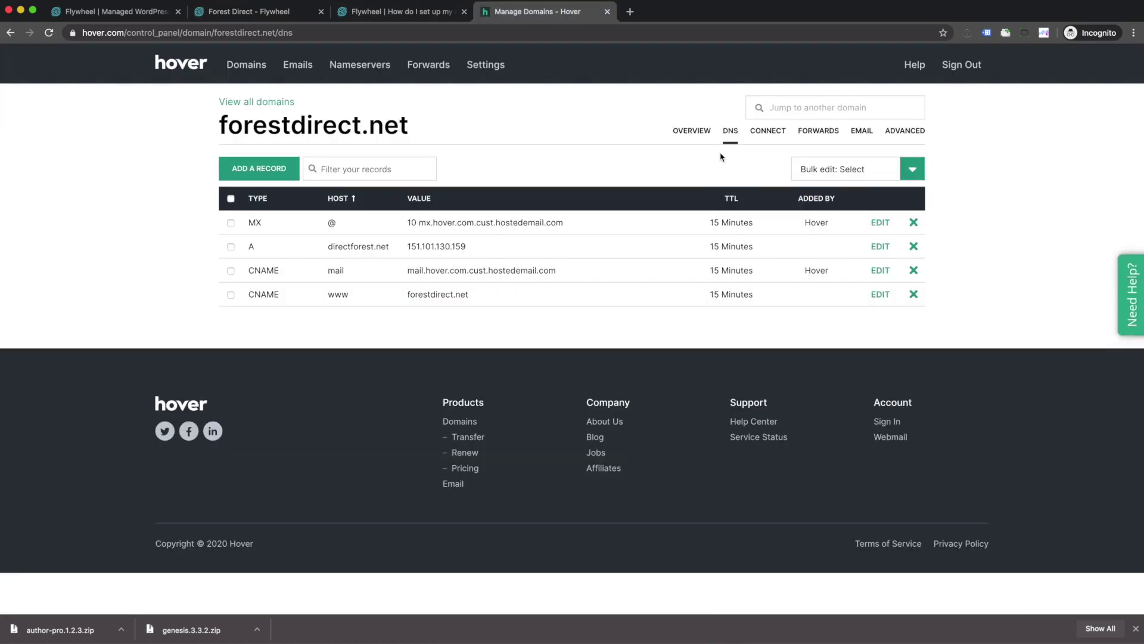
Step: Create an A record for hostname forestdirect.net pointing to 151.101.130.159
left_click(267, 172)
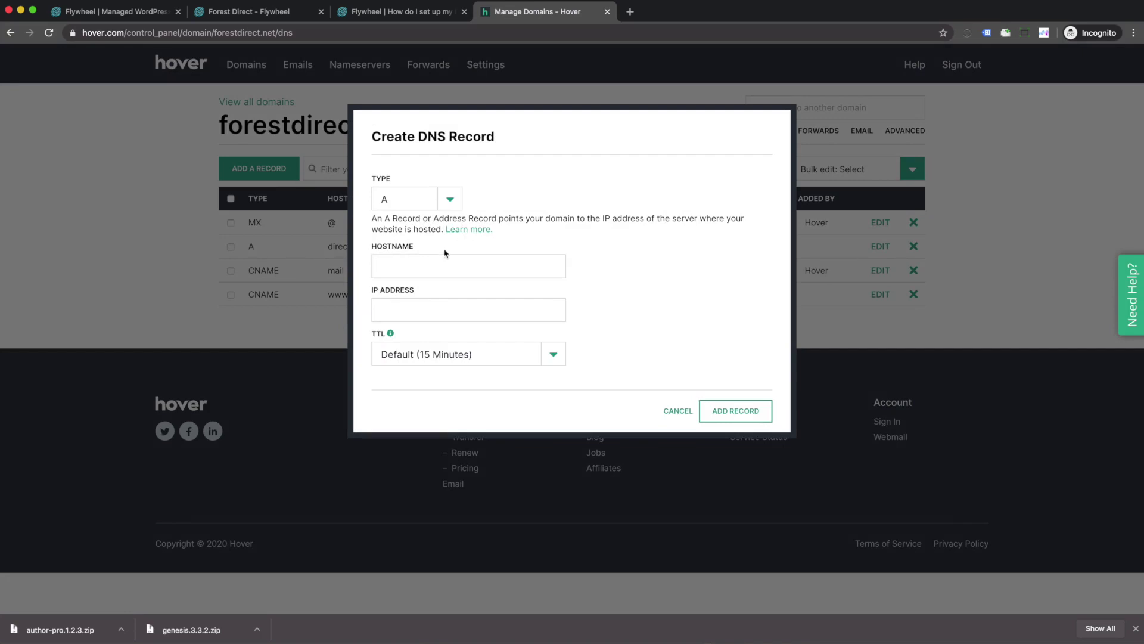
type("fore")
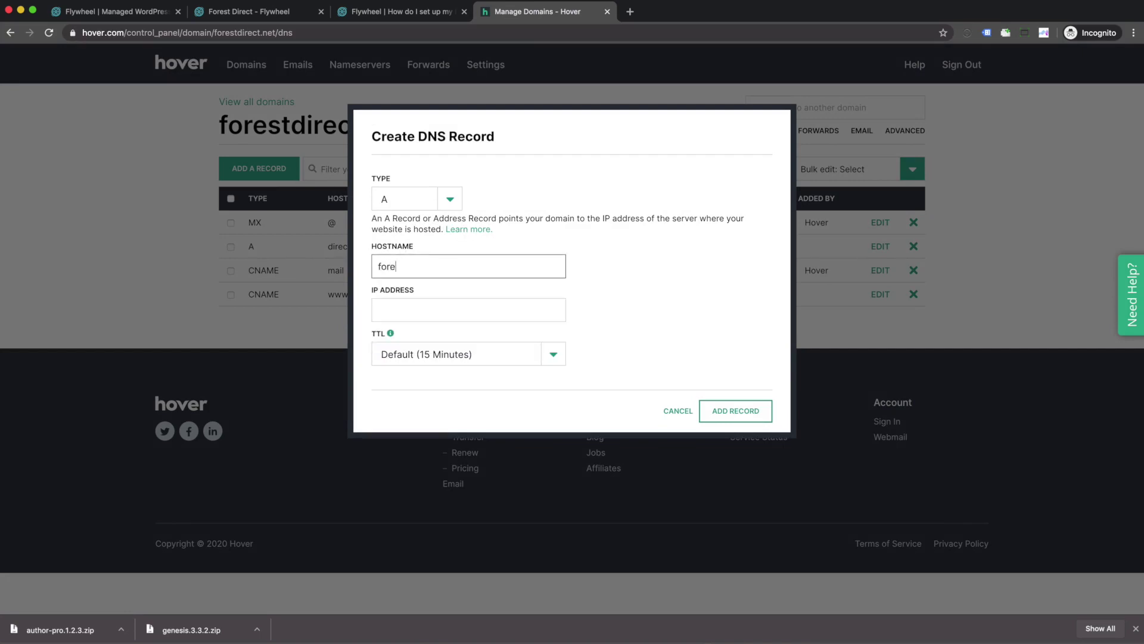
type("stdirect.net")
left_click(520, 312)
type("151.101.130.159")
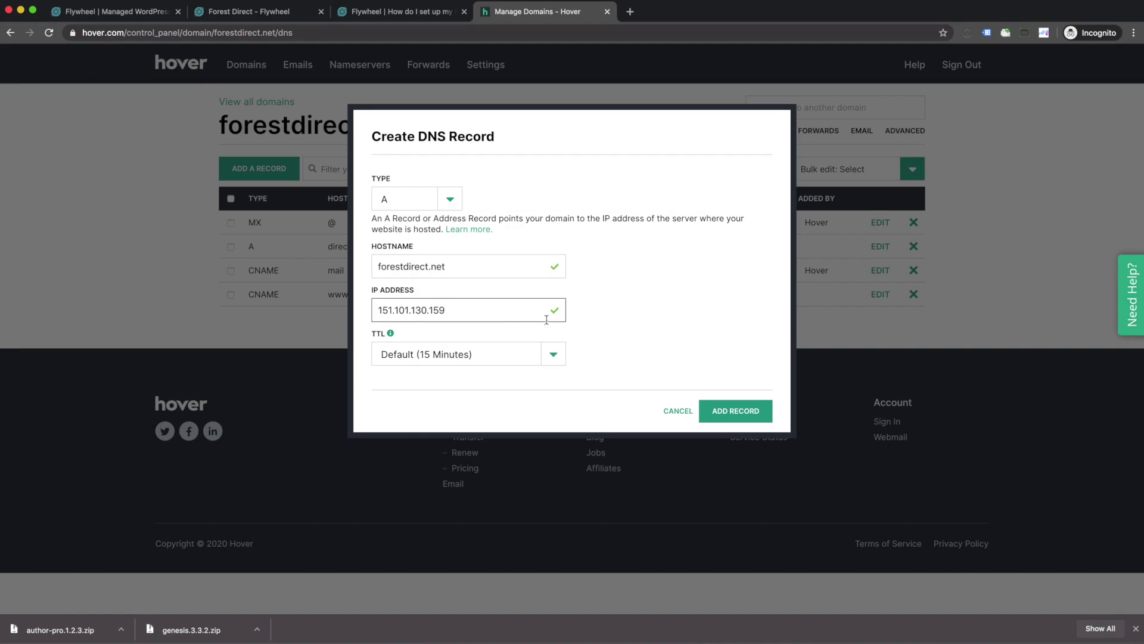
left_click(745, 411)
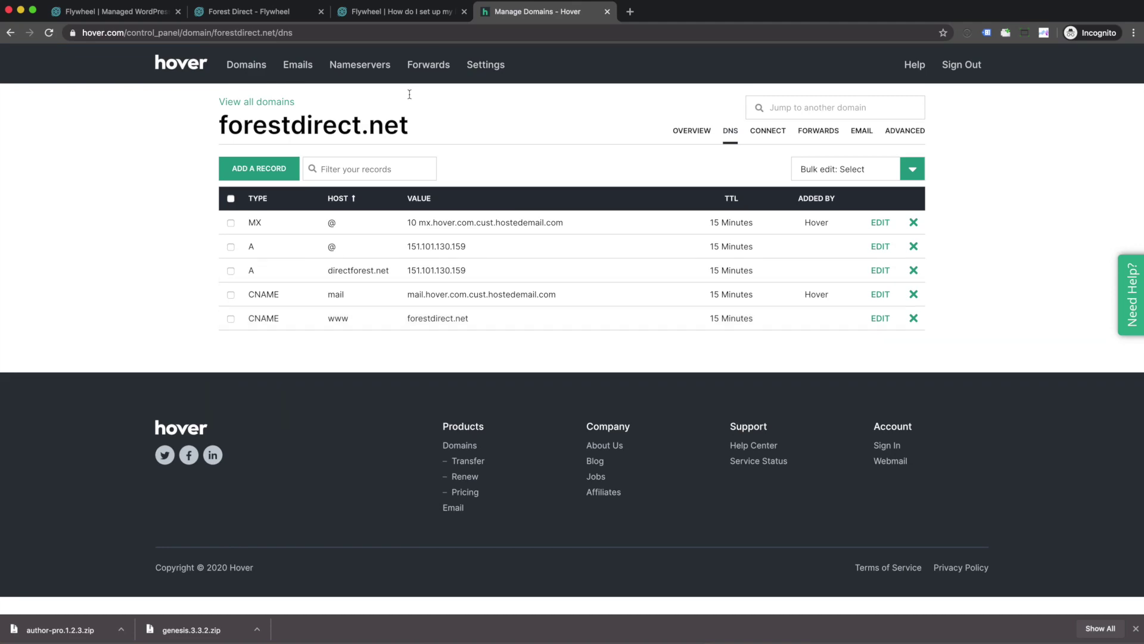
left_click(236, 17)
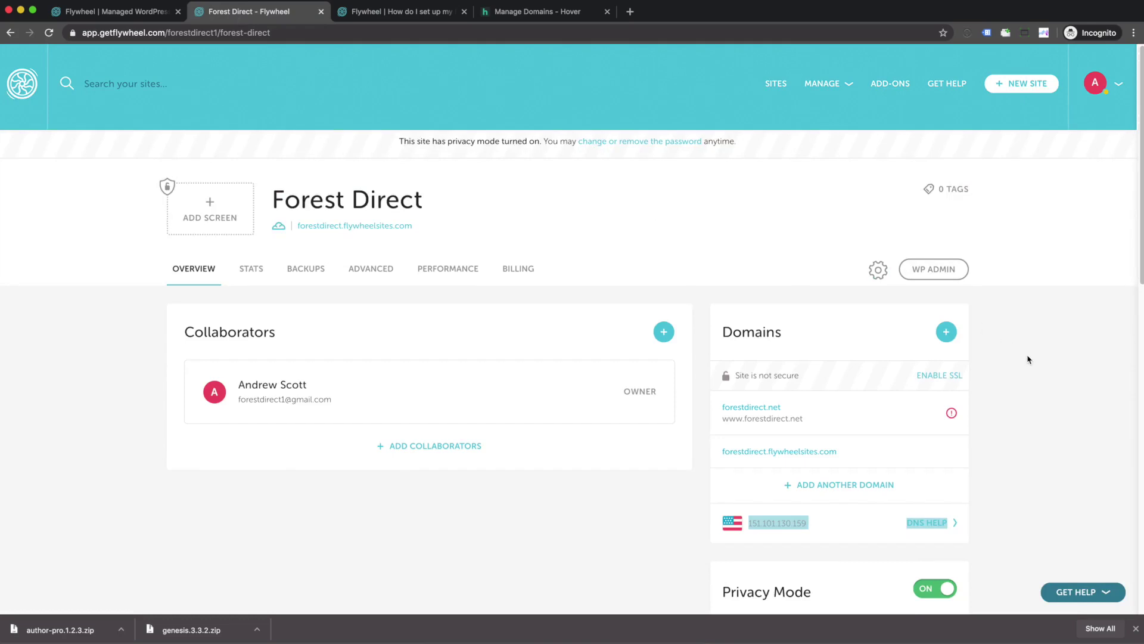
Step: Re-run Check DNS status on forestdirect.net until Nameserver, IP Address and Pointed to Flywheel all pass
scroll(1027, 360, "down", 5)
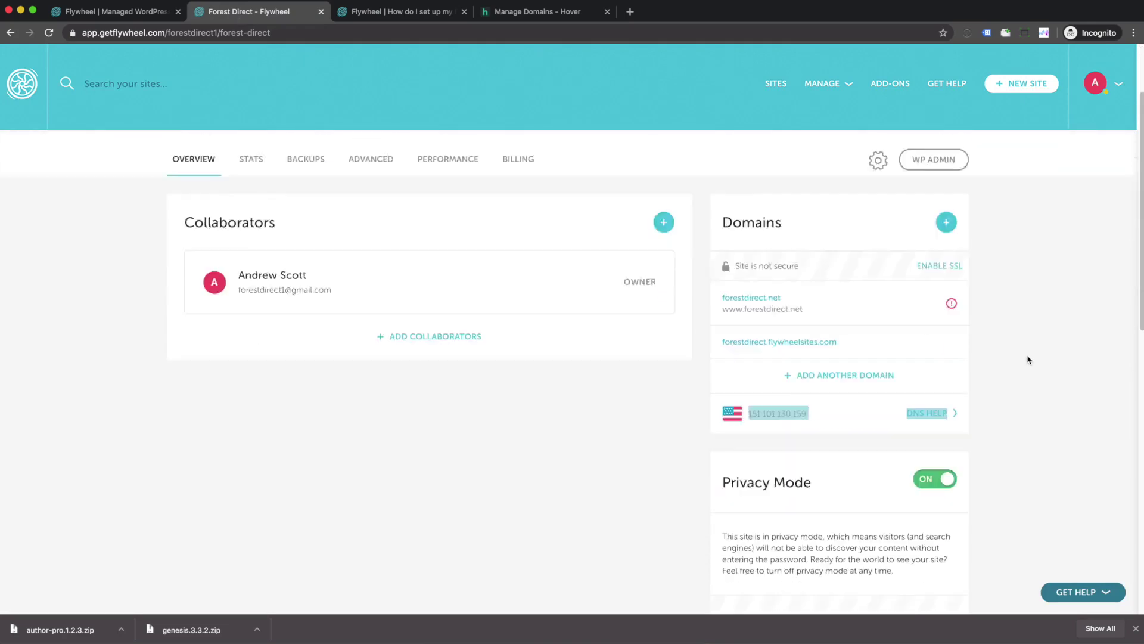
scroll(1028, 360, "up", 3)
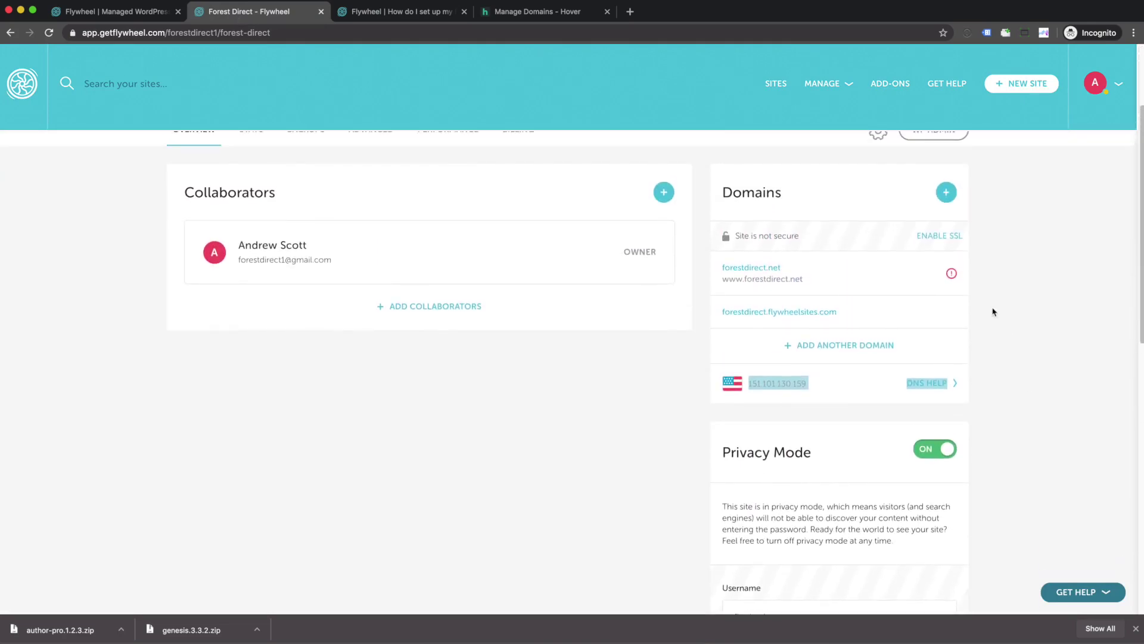
left_click(950, 275)
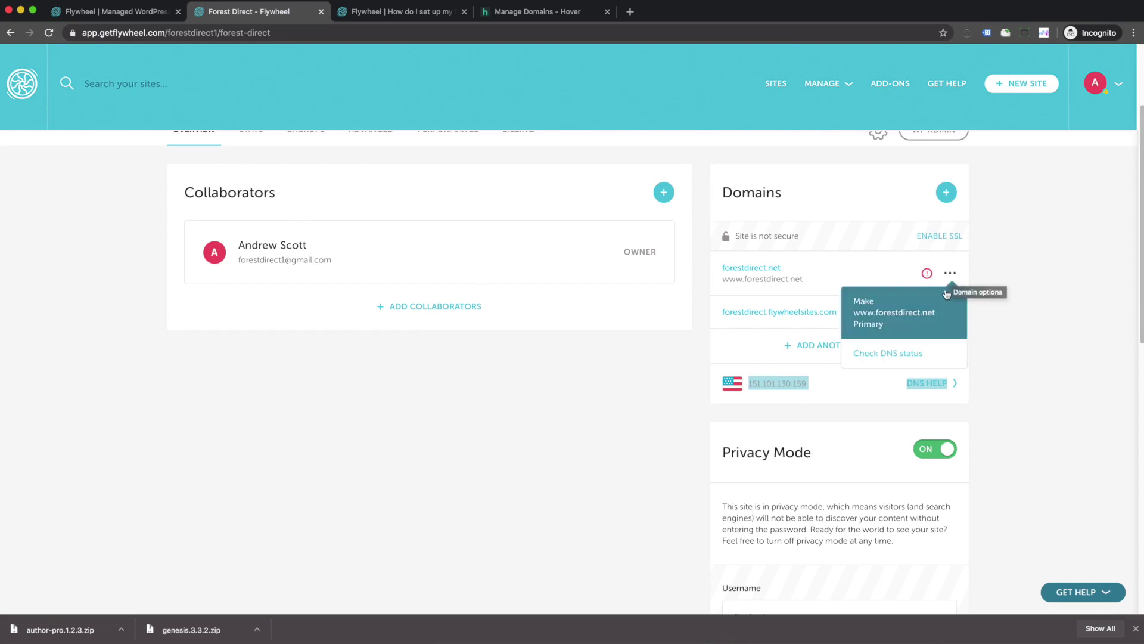
left_click(918, 354)
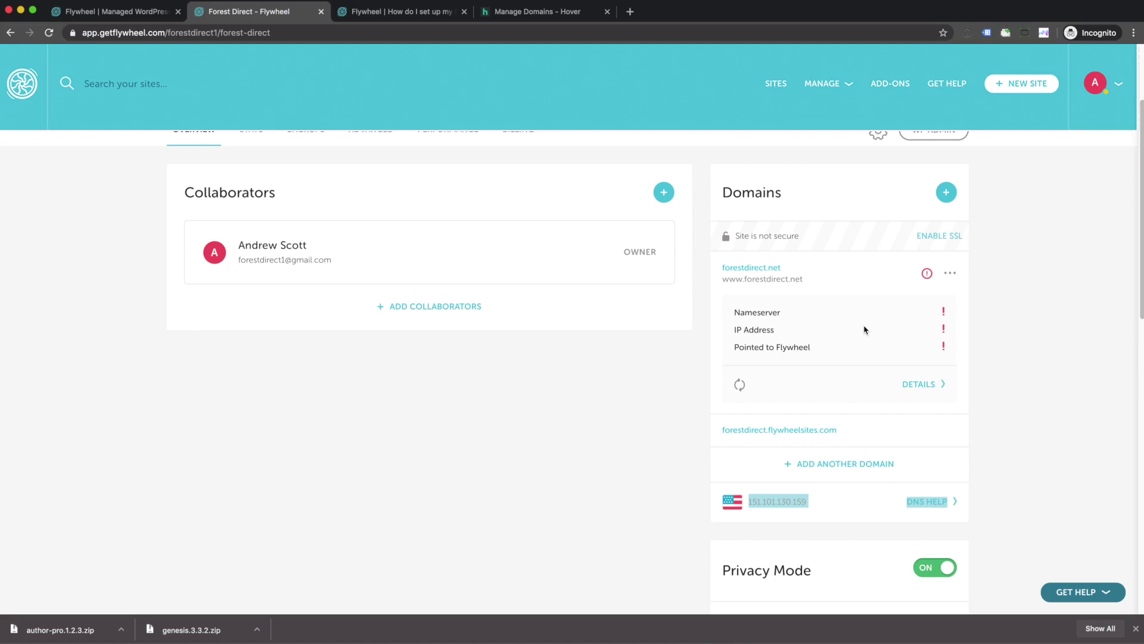
left_click(950, 273)
left_click(921, 354)
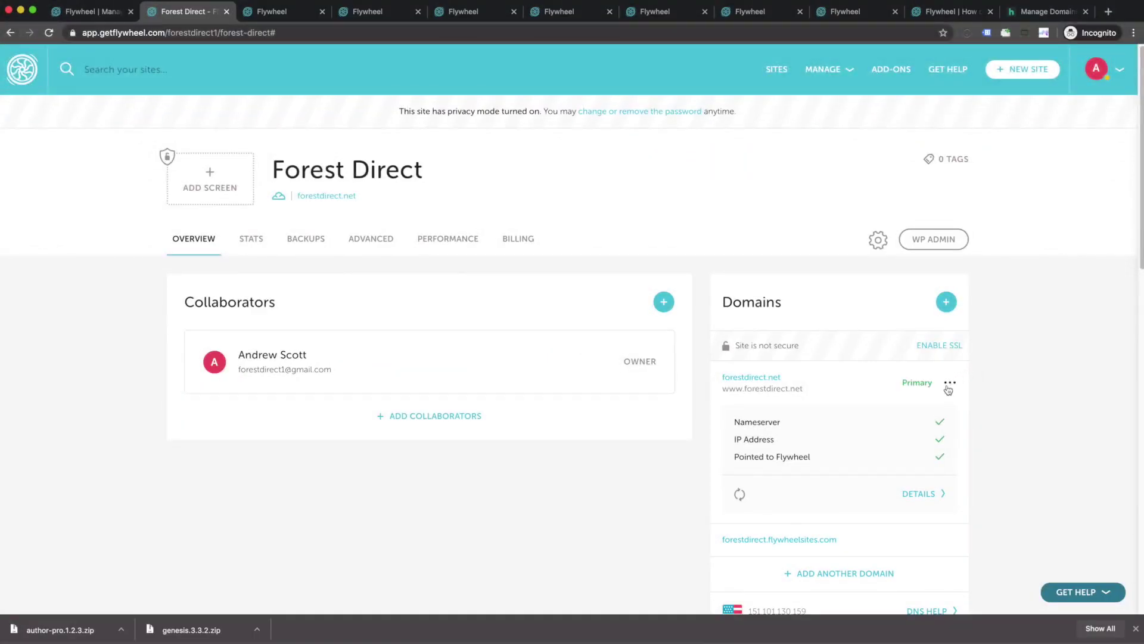
left_click(949, 383)
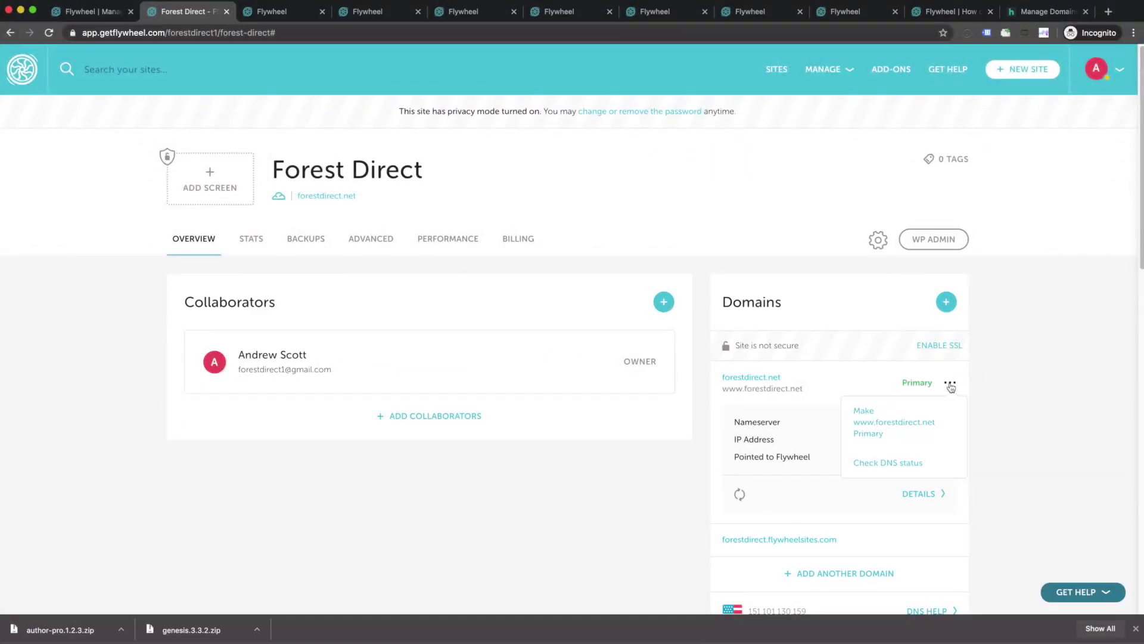
left_click(903, 465)
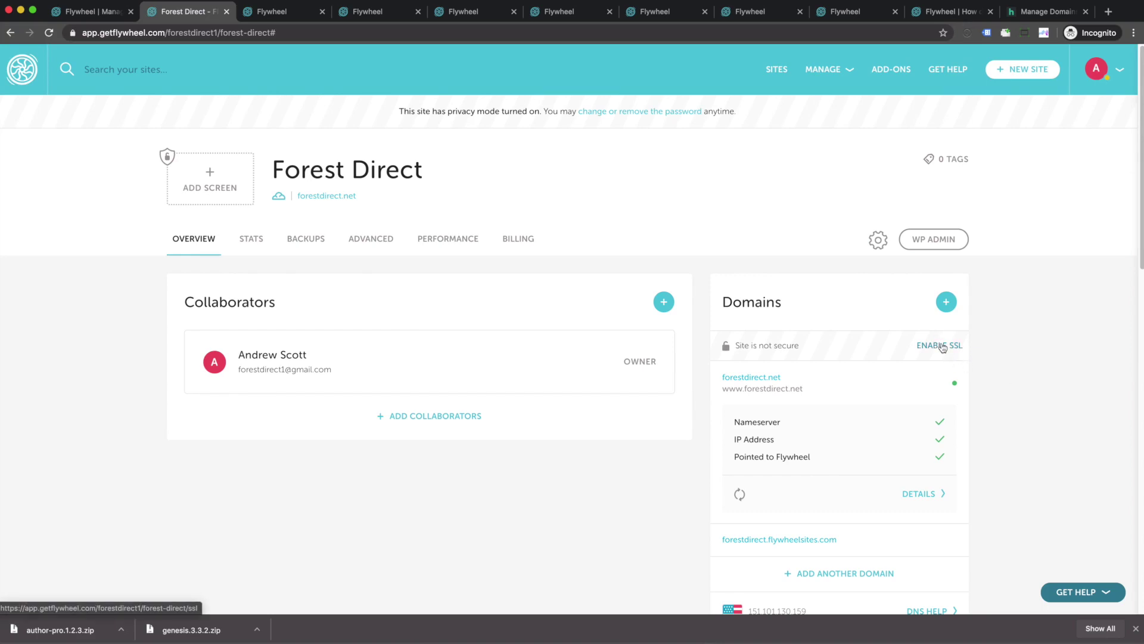
Step: Enable free Simple SSL for forestdirect.net and dismiss the completion banner
left_click(940, 345)
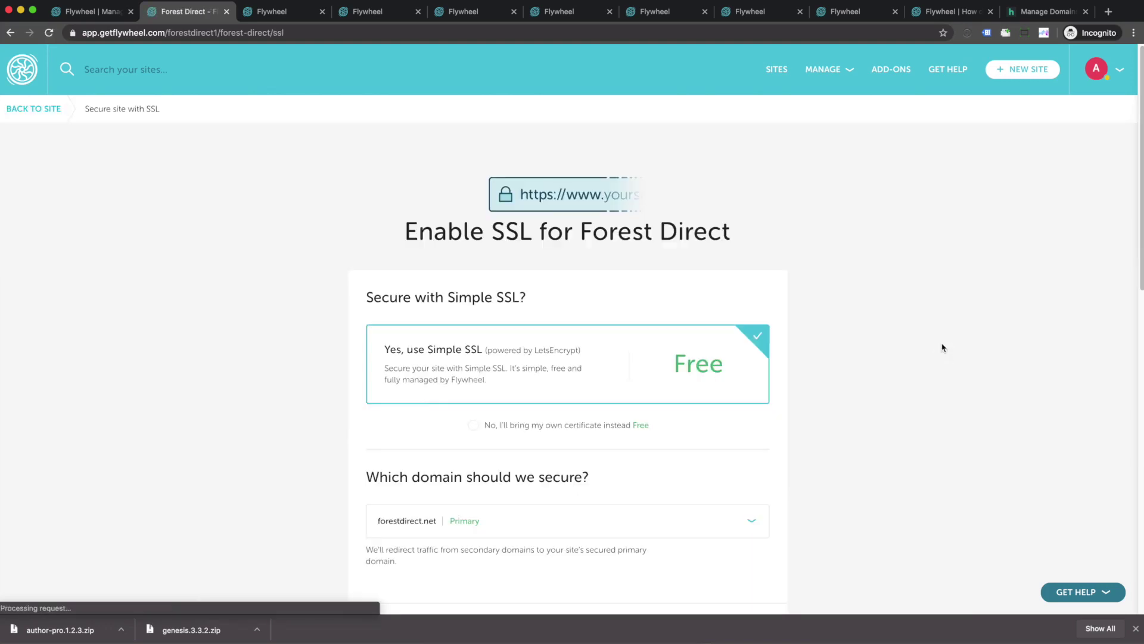
scroll(328, 291, "down", 6)
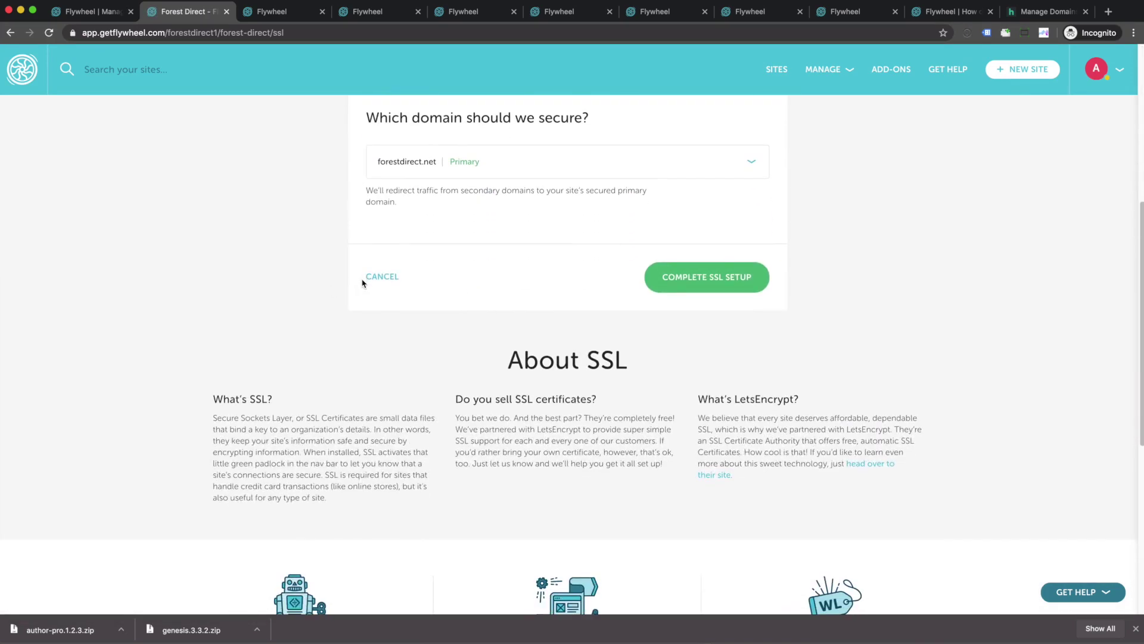
left_click(685, 283)
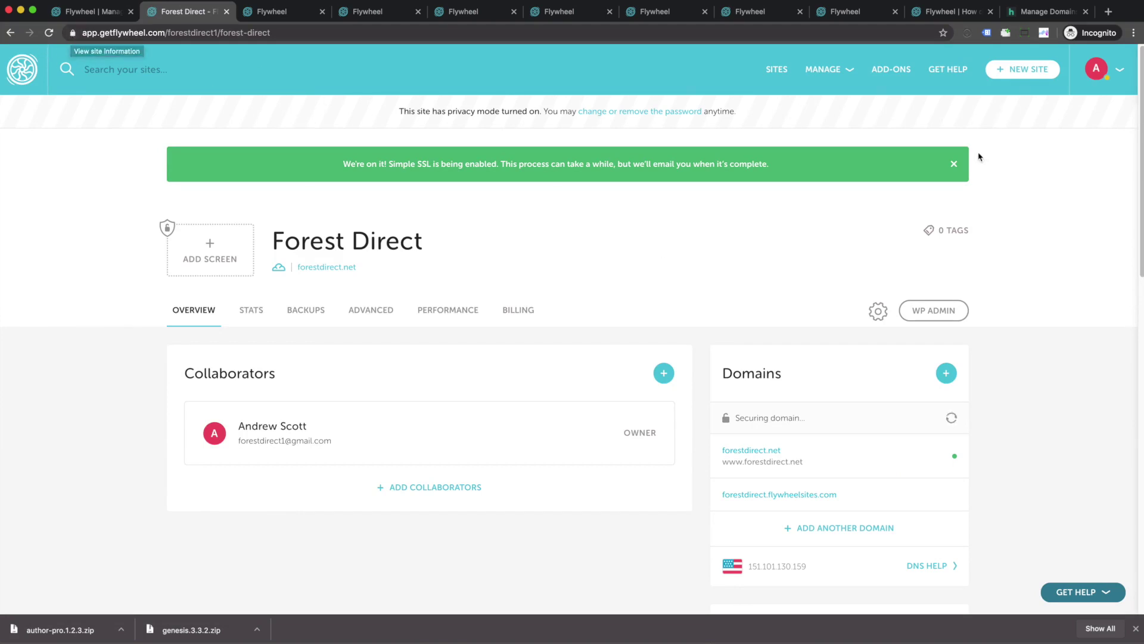
left_click(953, 163)
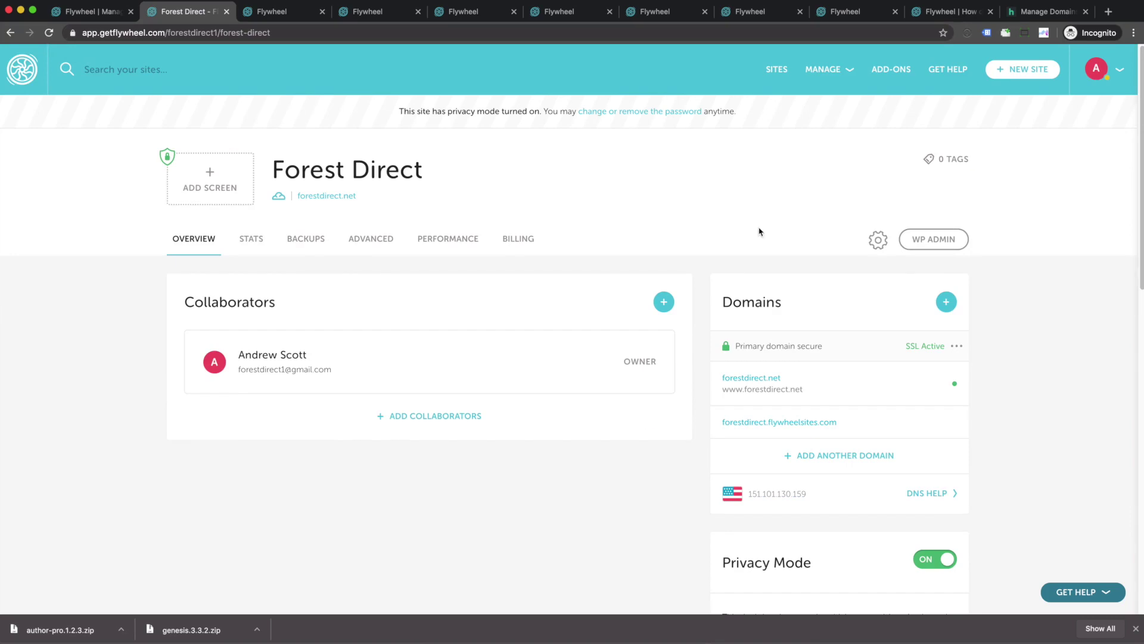
Step: Switch Privacy Mode off and load forestdirect.net in the browser to view the live site
left_click(921, 561)
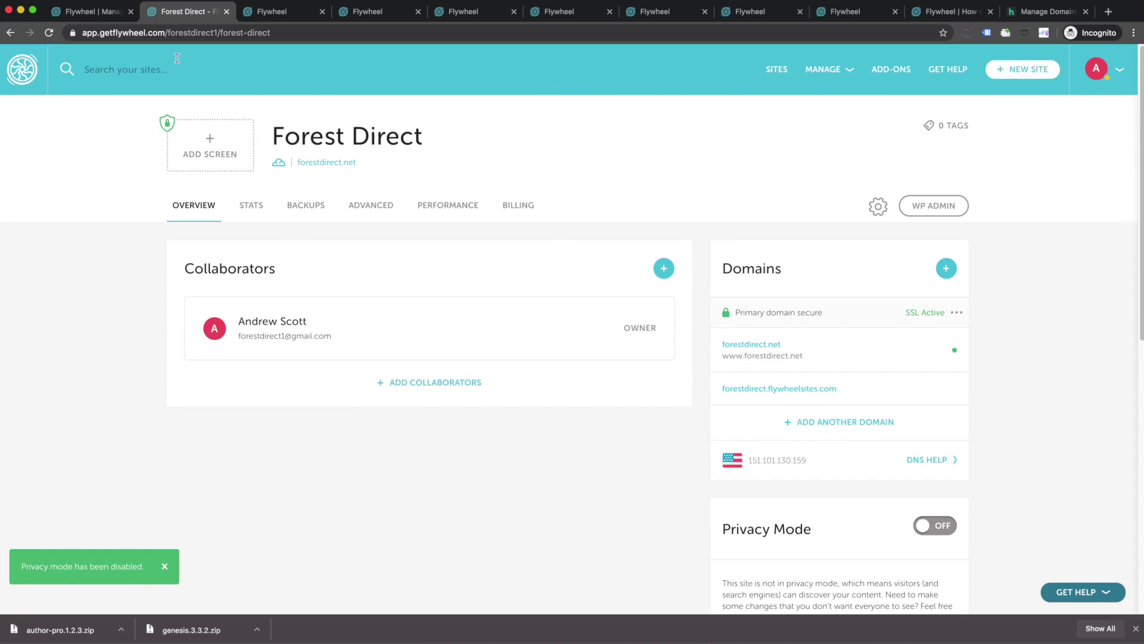
left_click(164, 34)
type("for")
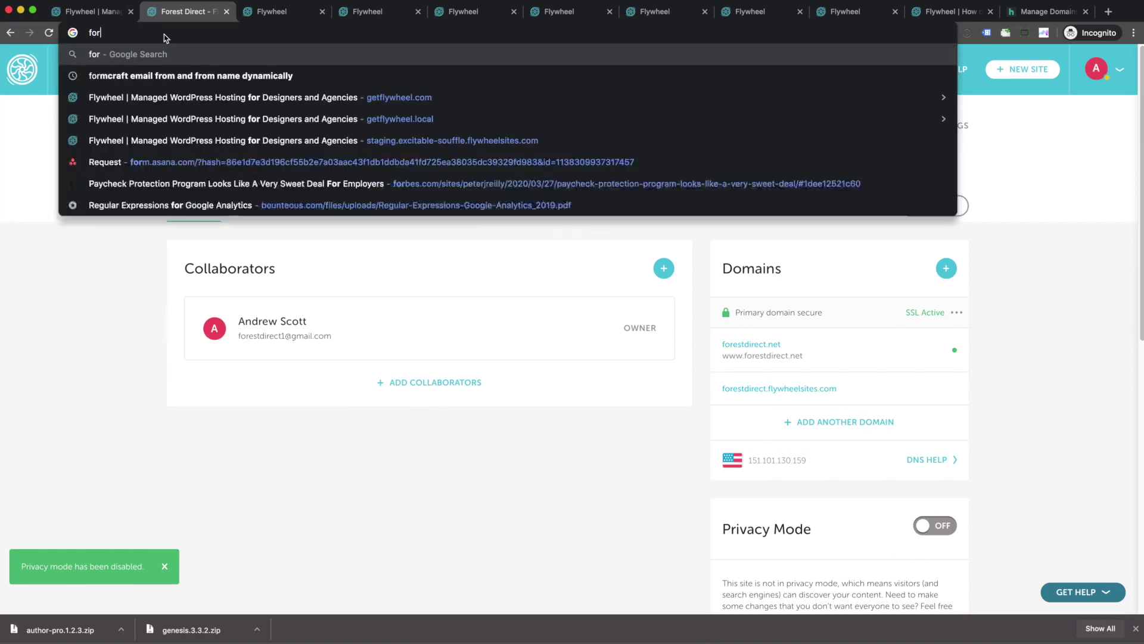
type("estdirect.net")
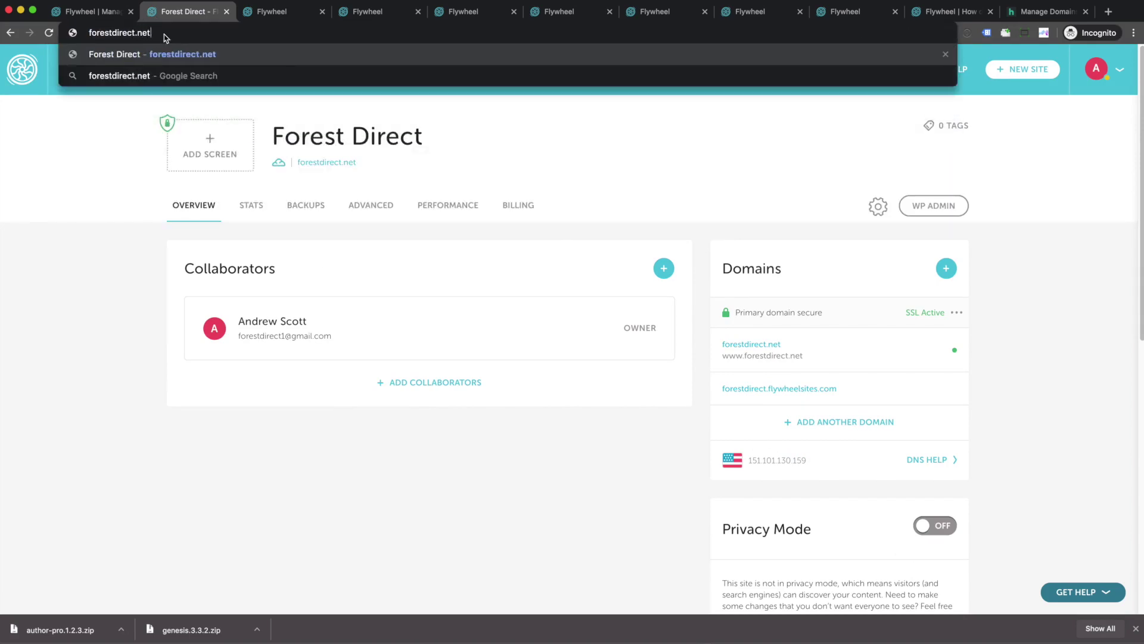
key("Return")
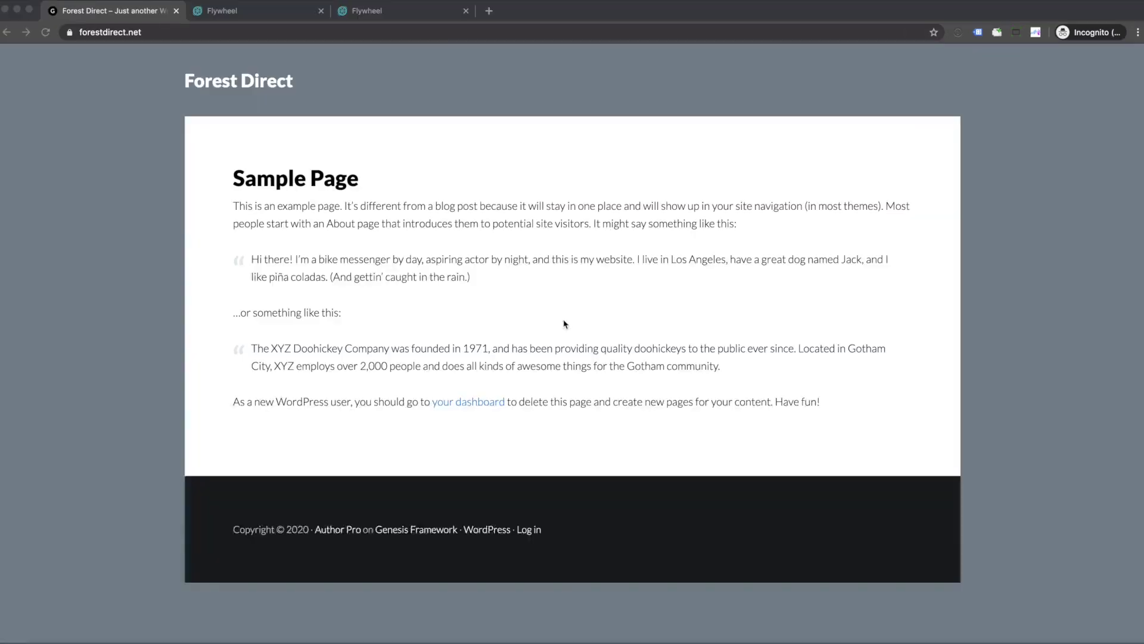